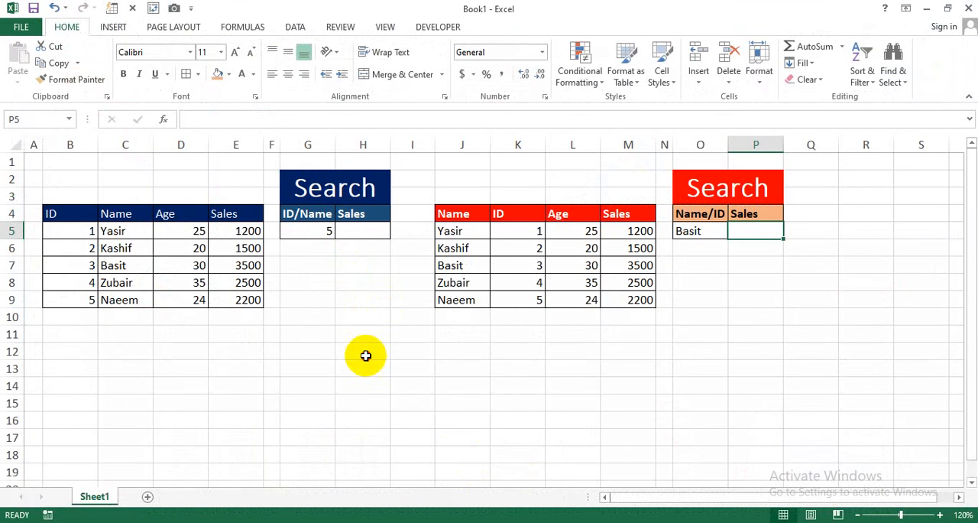
pyautogui.click(365, 355)
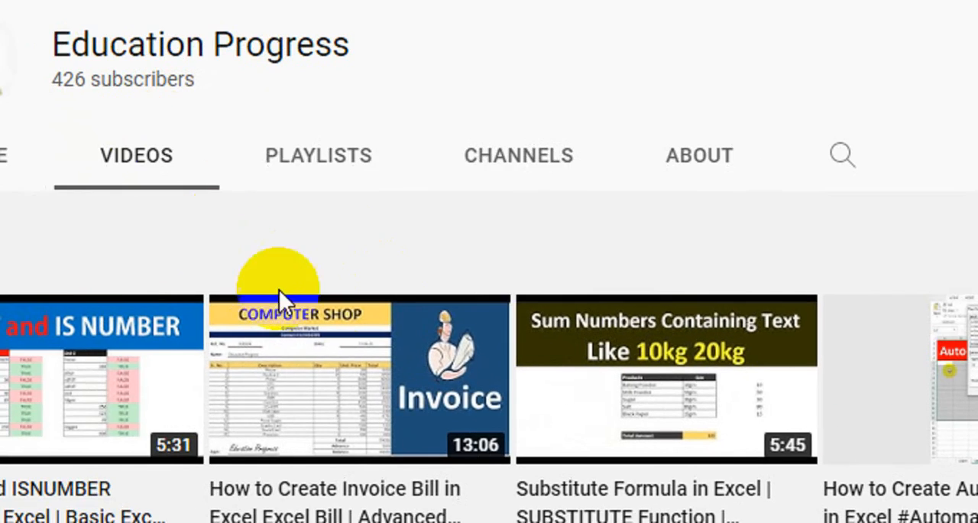
# - Browse the Education Progress channel's videos on YouTube and search the channel for "index"
pyautogui.scroll(-3, 343, 319)
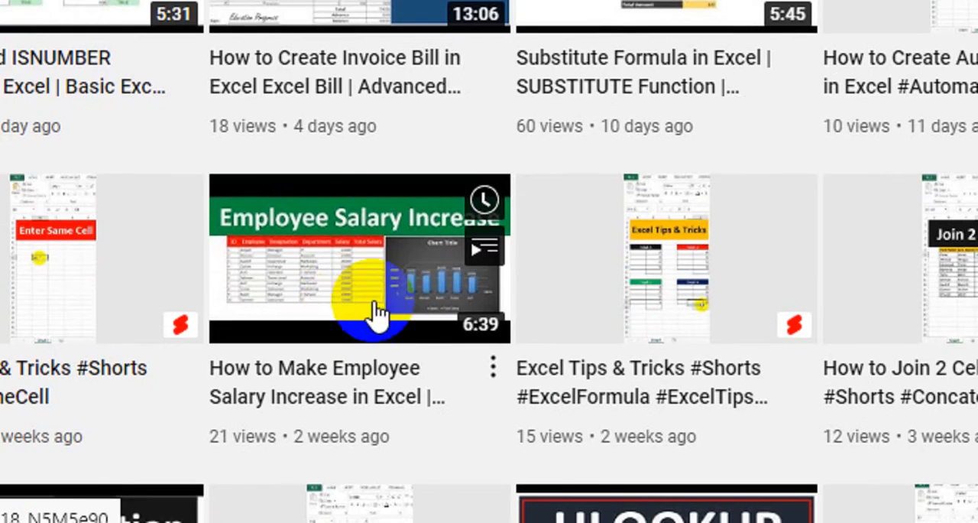
pyautogui.scroll(-2, 377, 313)
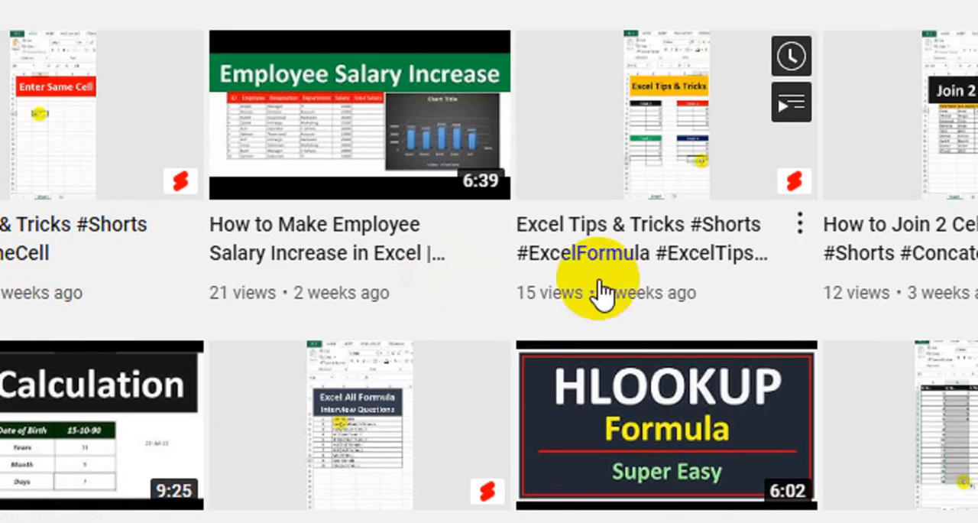
pyautogui.scroll(-2, 783, 338)
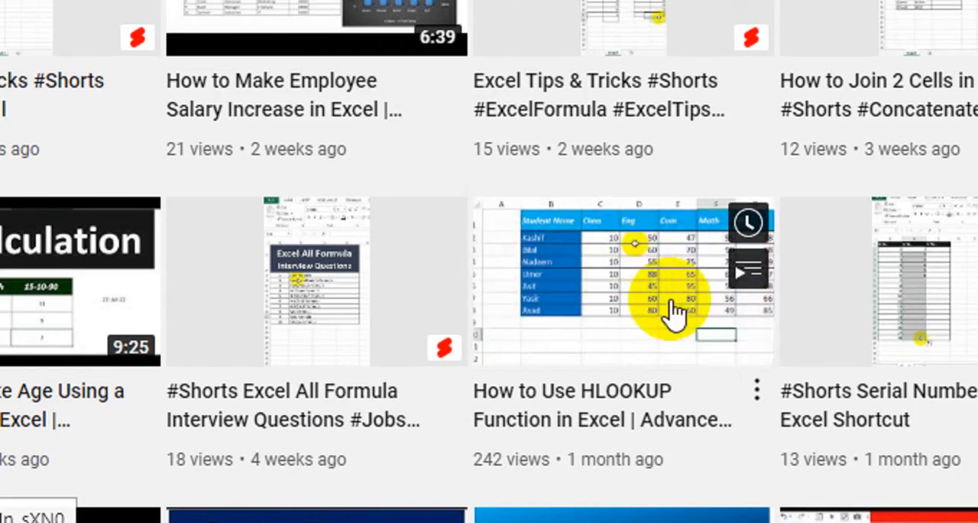
pyautogui.scroll(-1, 711, 306)
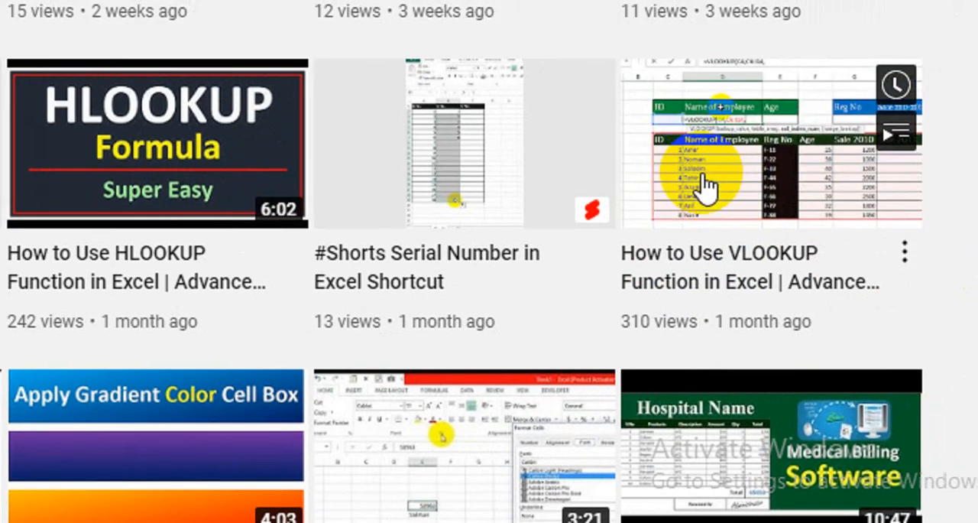
pyautogui.scroll(5, 458, 175)
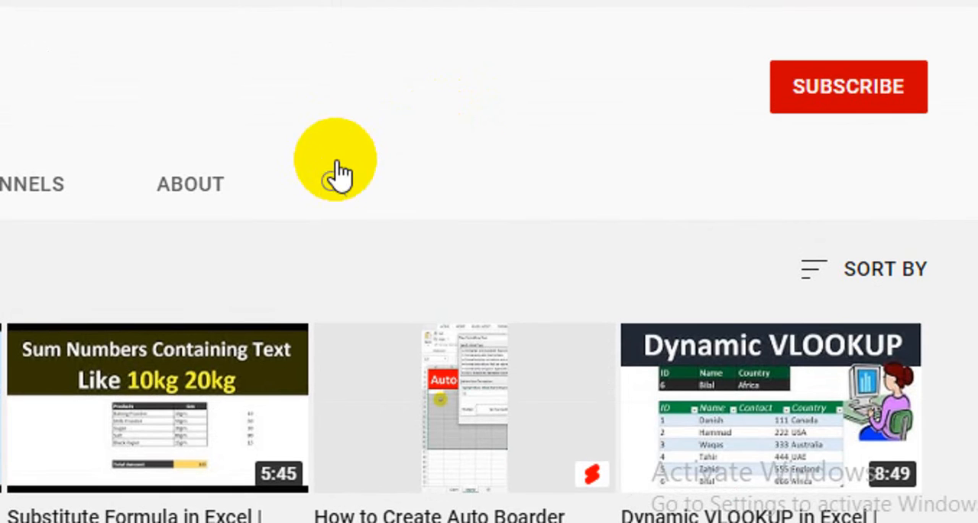
pyautogui.click(339, 188)
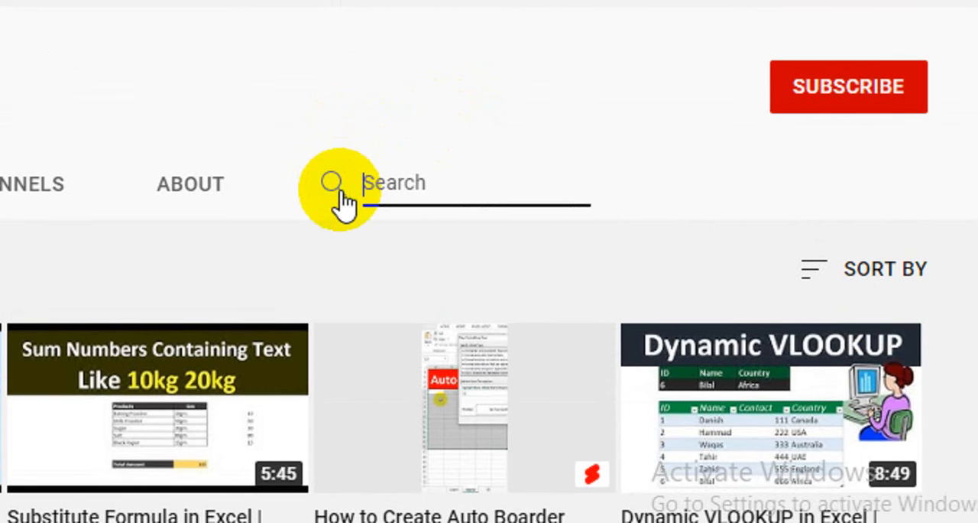
pyautogui.write('l')
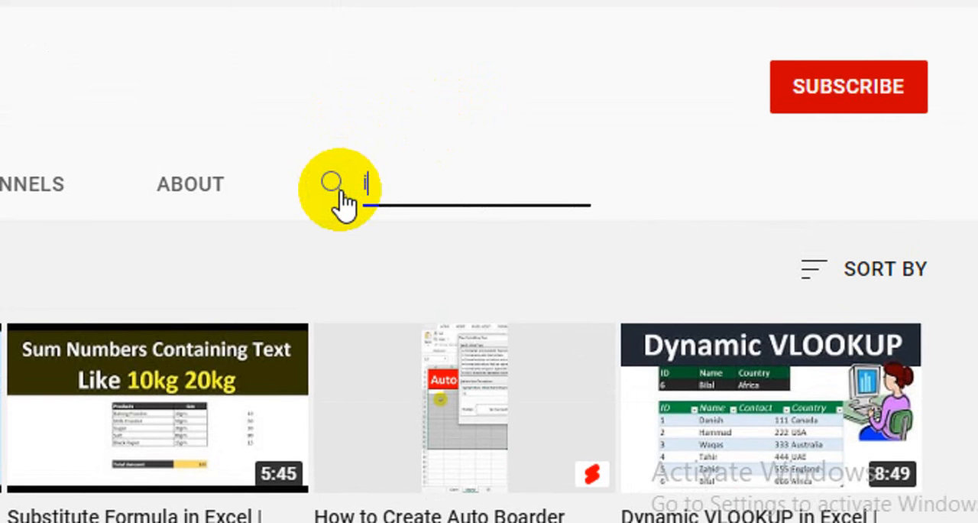
pyautogui.write('ndex')
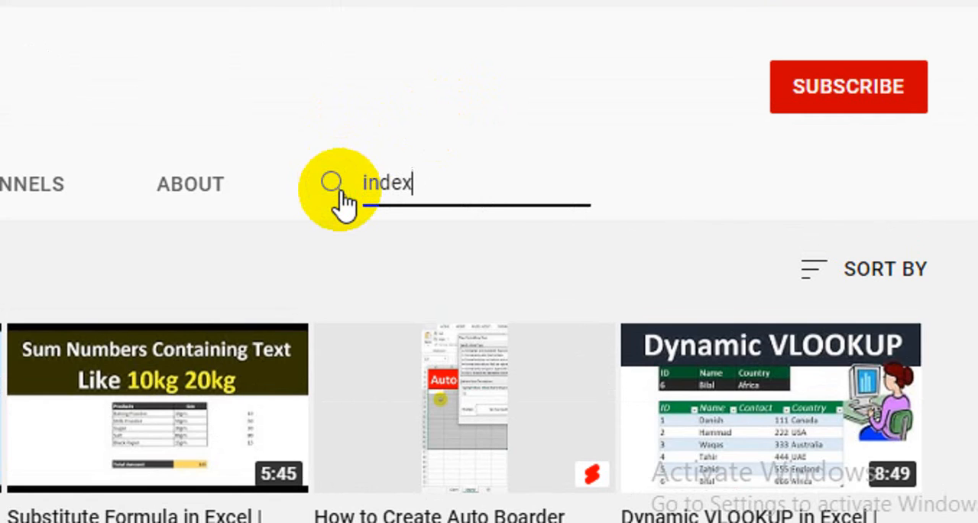
pyautogui.click(341, 200)
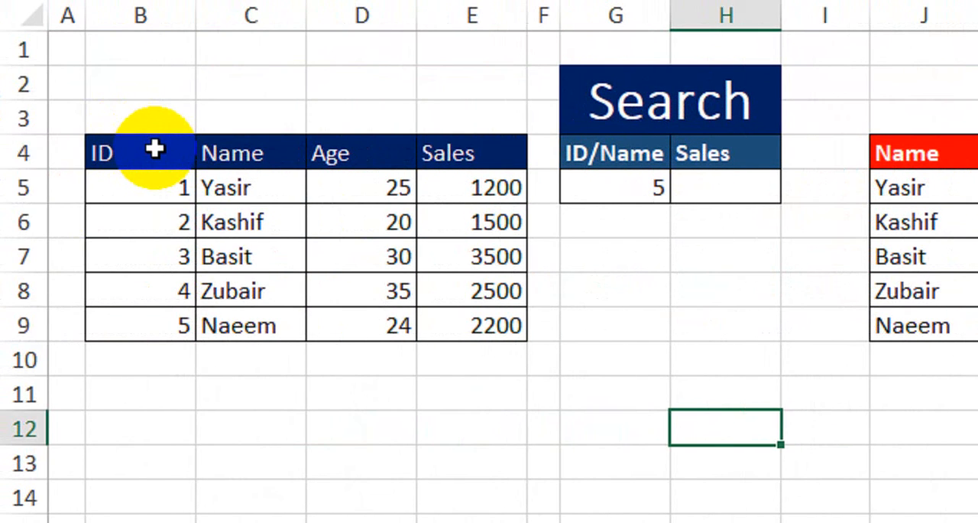
# - Examine the two source tables in Excel, the ID-first one in B4:E9 and the Name-first one in J4:M9
pyautogui.moveTo(155, 149); pyautogui.dragTo(452, 327)
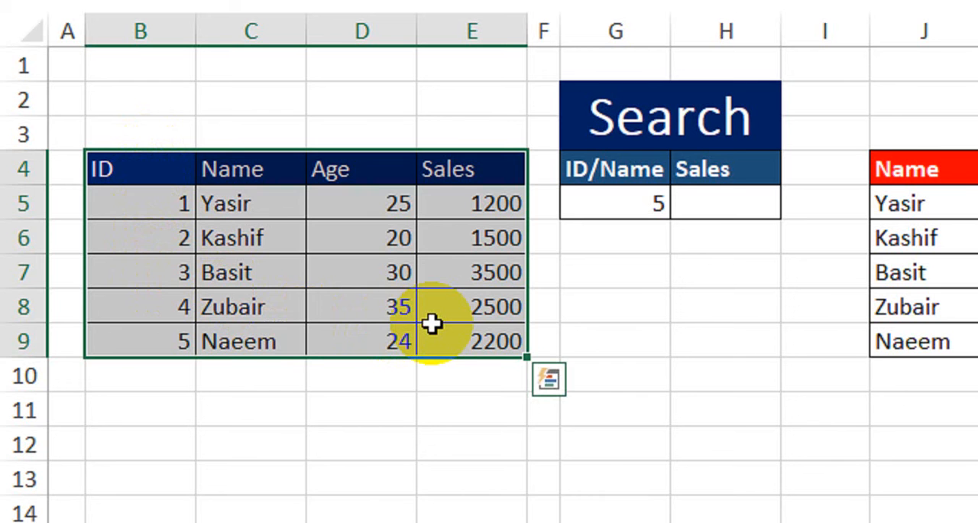
pyautogui.click(874, 375)
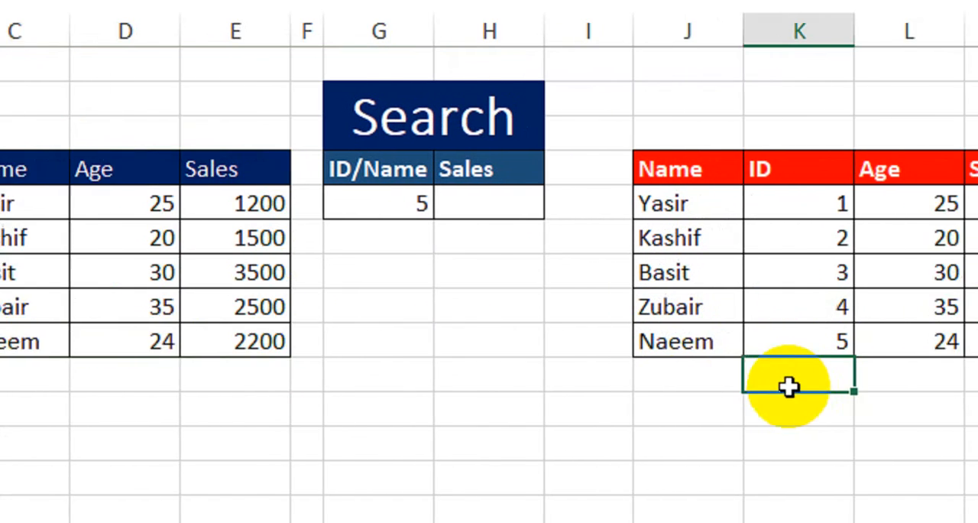
pyautogui.moveTo(712, 169); pyautogui.dragTo(977, 234)
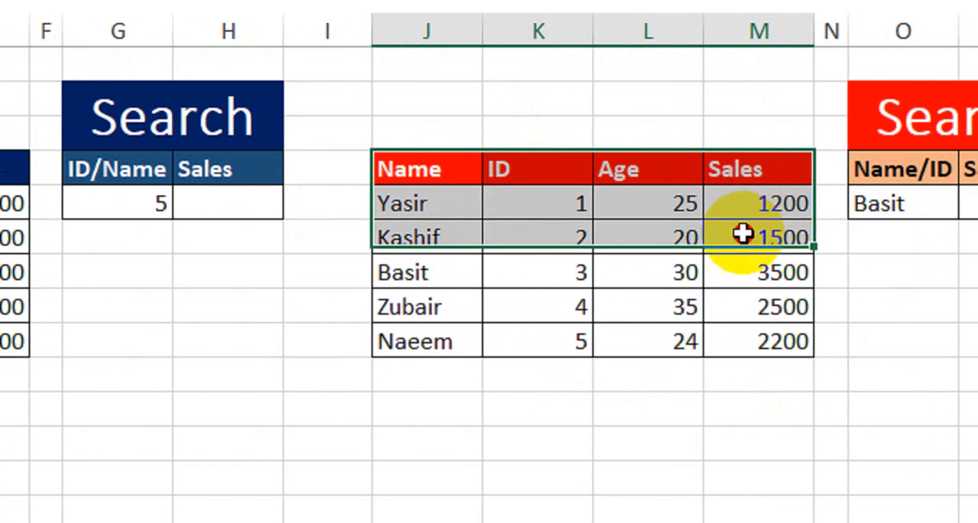
pyautogui.moveTo(743, 234); pyautogui.dragTo(722, 330)
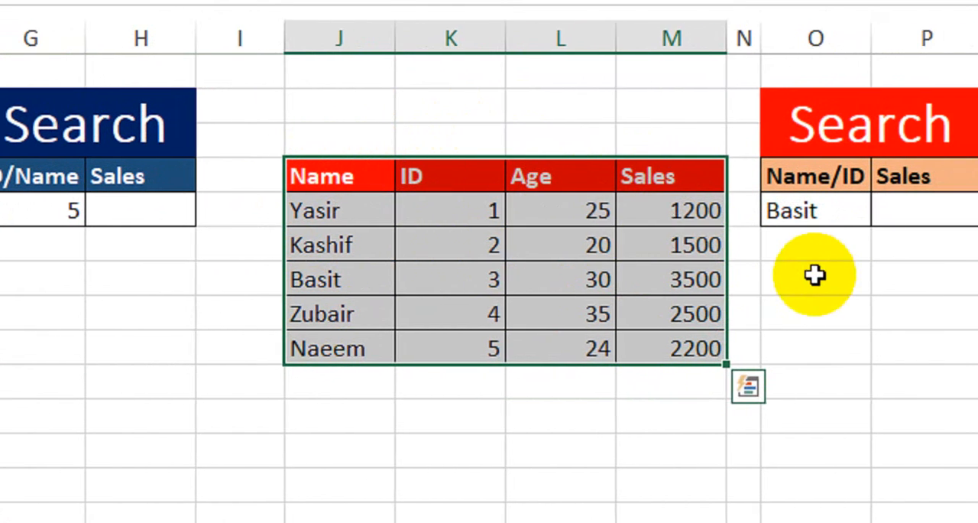
pyautogui.click(903, 276)
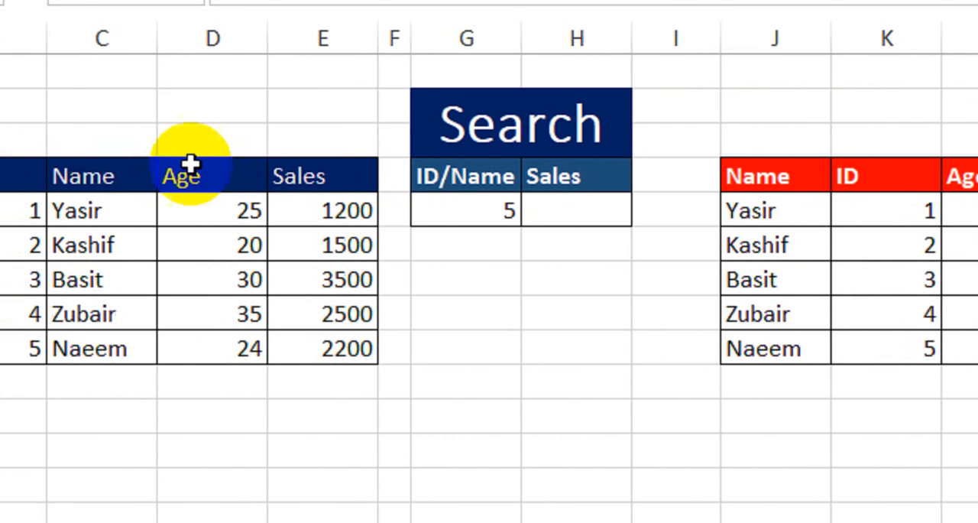
# - Clear the ID/Name search value in cell G5
pyautogui.click(498, 222)
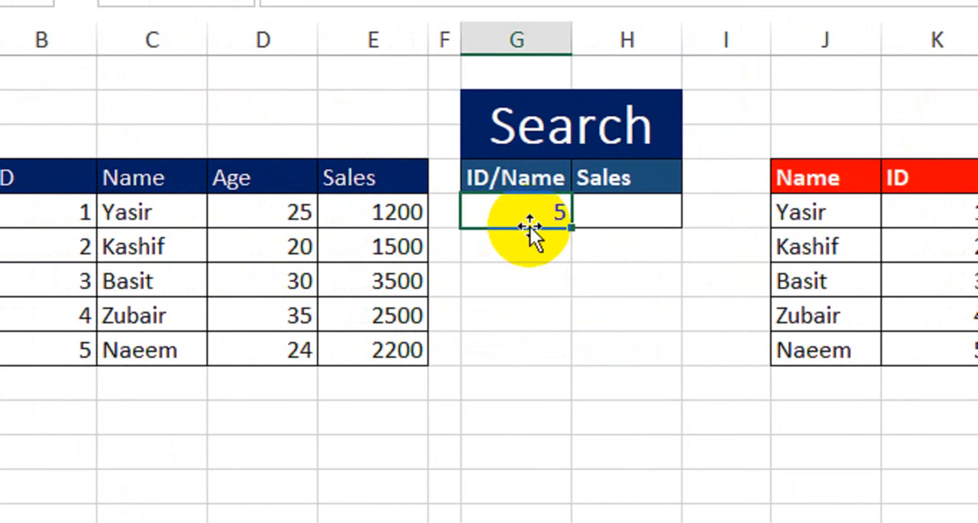
pyautogui.press('Delete')
# - Examine the first table's ID, Name, Age and Sales columns and the search cells G5 and H5
pyautogui.click(161, 240)
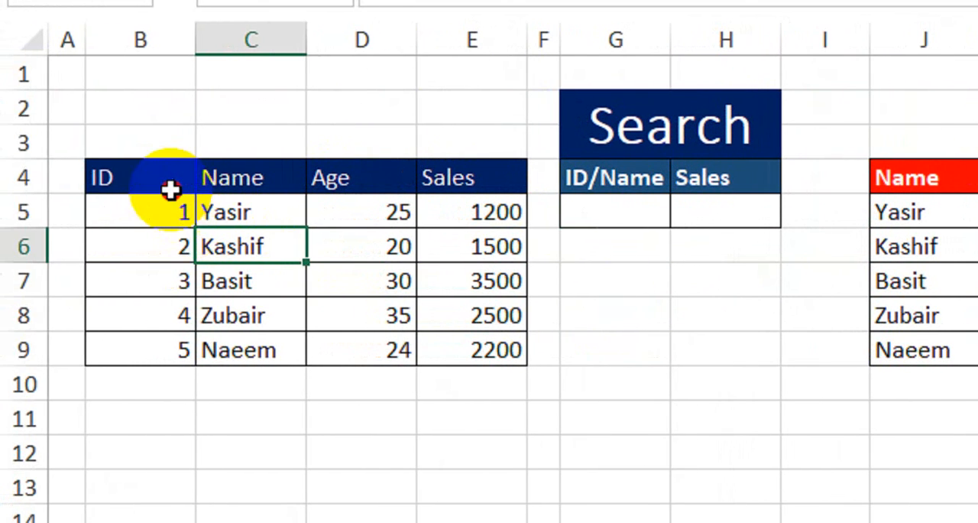
pyautogui.moveTo(70, 187); pyautogui.dragTo(52, 315)
pyautogui.moveTo(222, 182); pyautogui.dragTo(257, 305)
pyautogui.moveTo(351, 180); pyautogui.dragTo(347, 291)
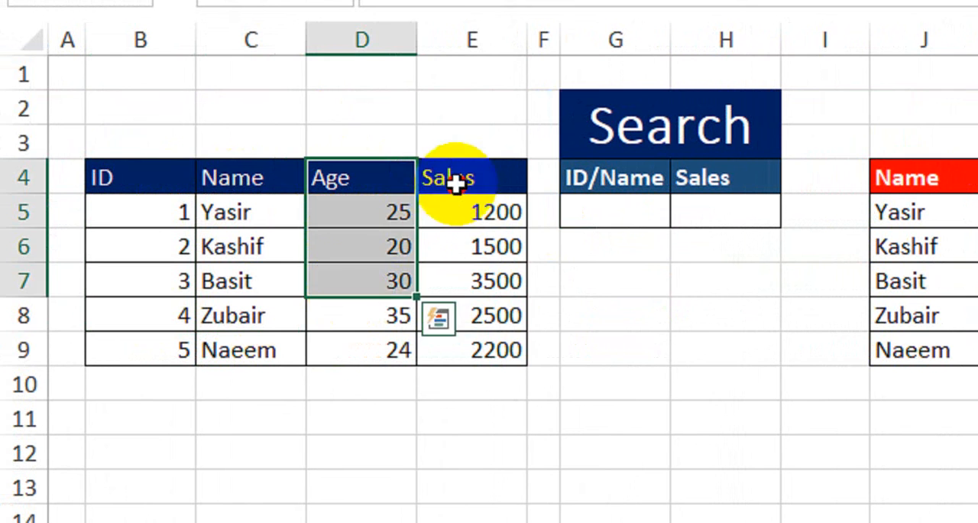
pyautogui.moveTo(454, 185); pyautogui.dragTo(480, 340)
pyautogui.click(617, 206)
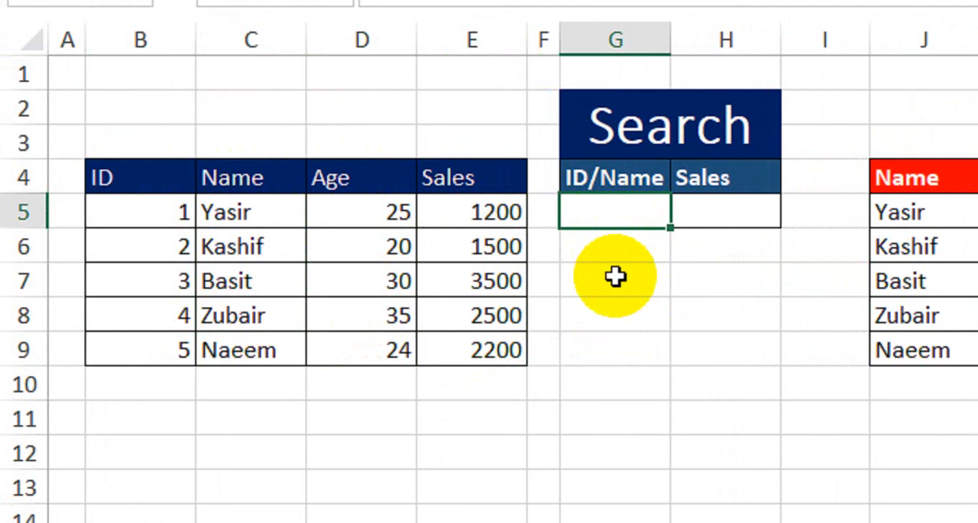
pyautogui.click(731, 213)
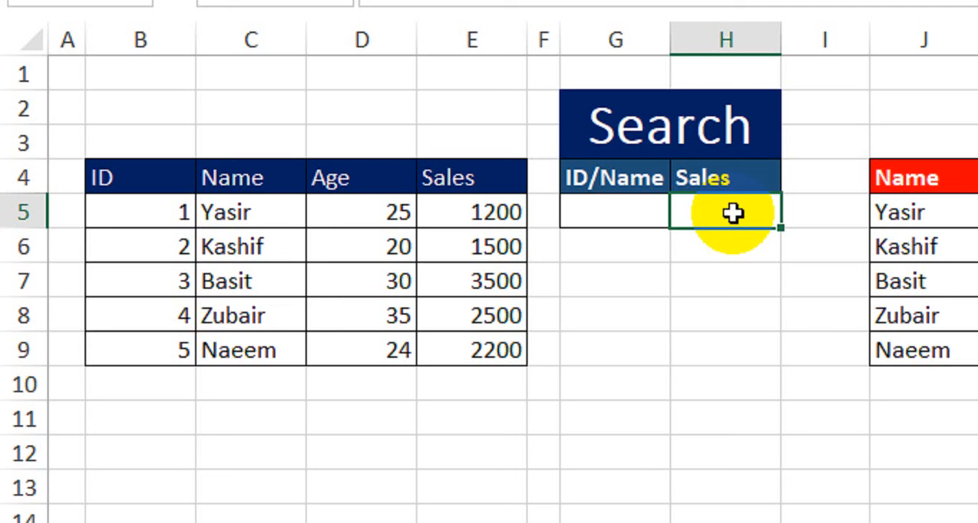
pyautogui.click(652, 214)
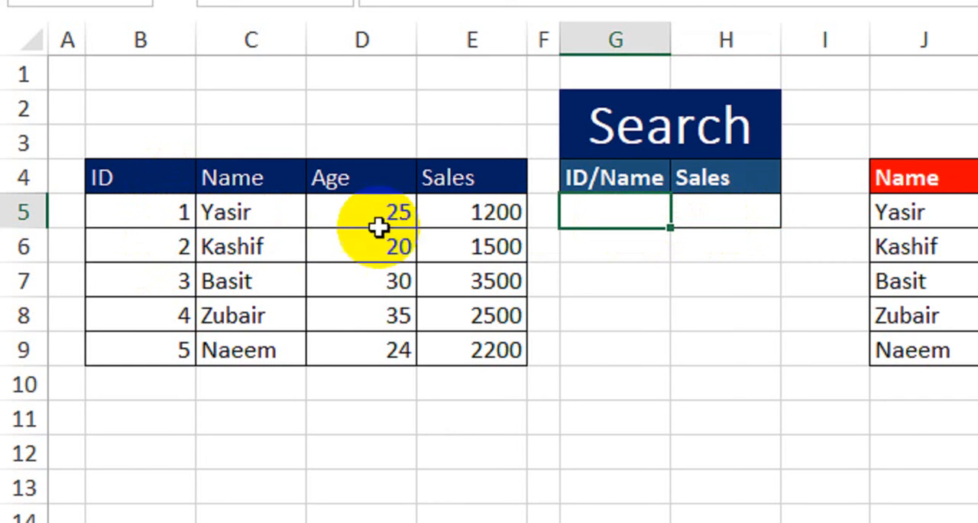
# - Start an IF formula in the Sales search cell H5 with ISNUMBER(G5) as its logical test
pyautogui.click(712, 219)
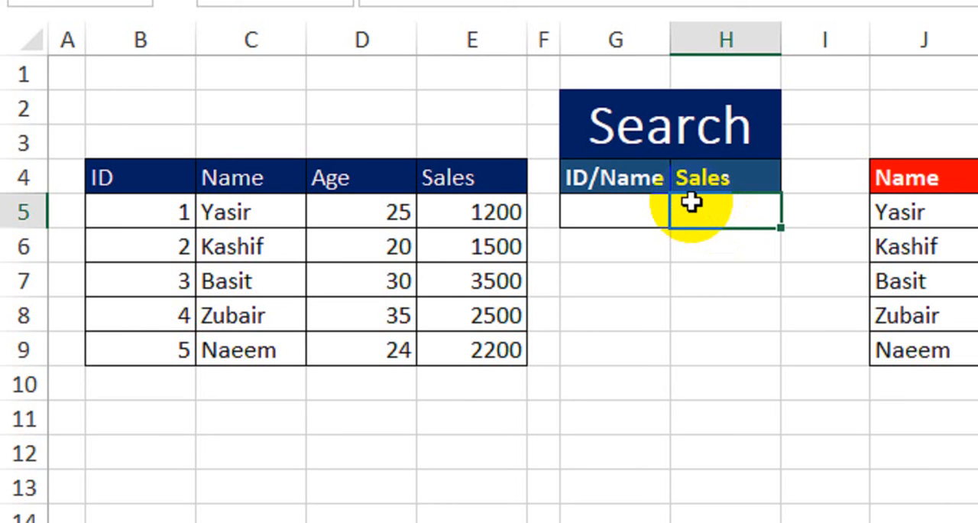
pyautogui.write('=IF(')
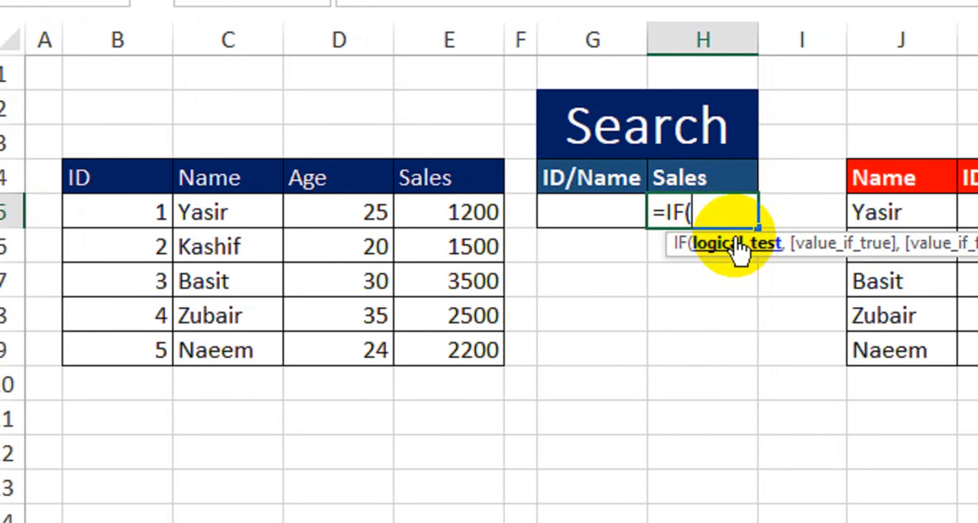
pyautogui.write('isnu')
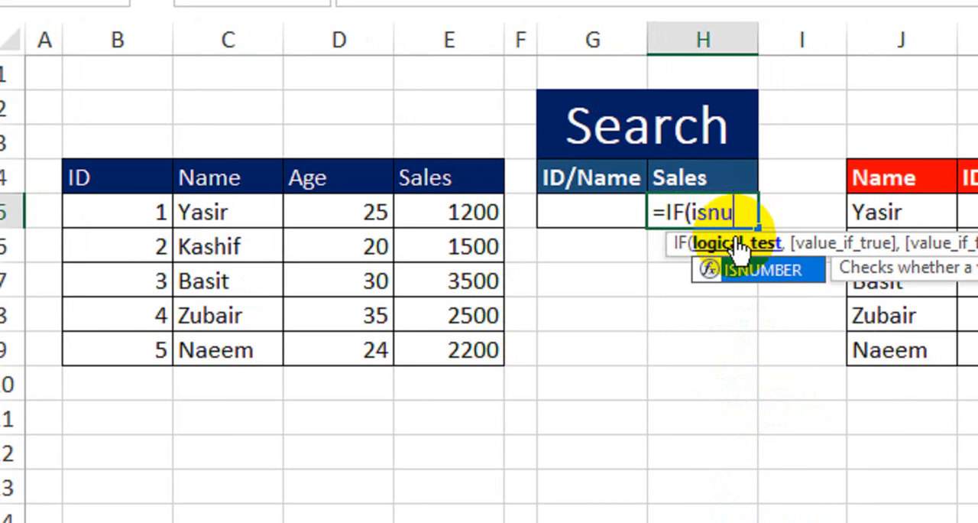
pyautogui.press('Tab')
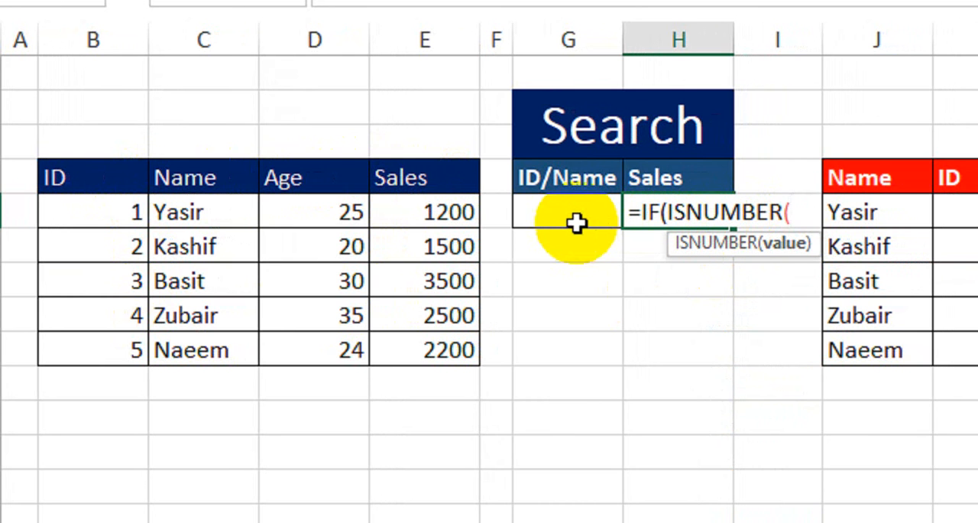
pyautogui.click(552, 215)
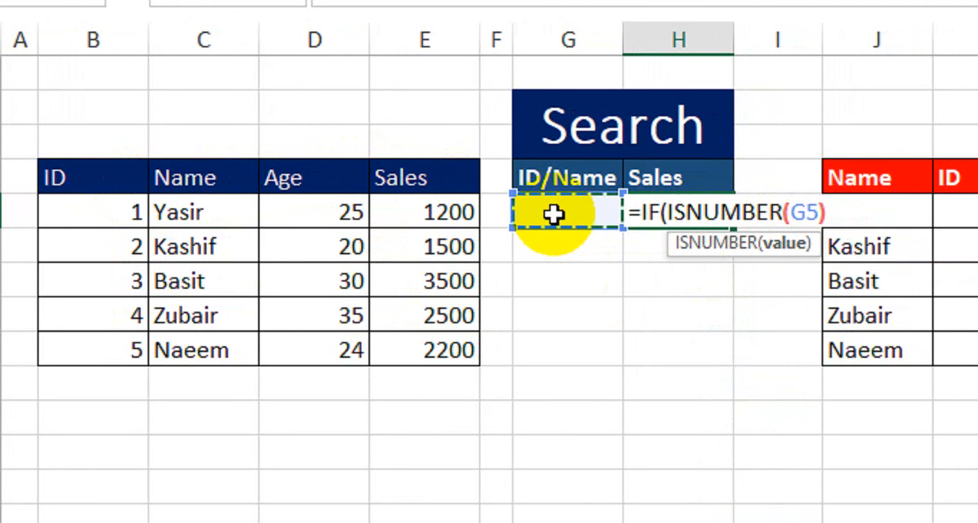
pyautogui.write(')')
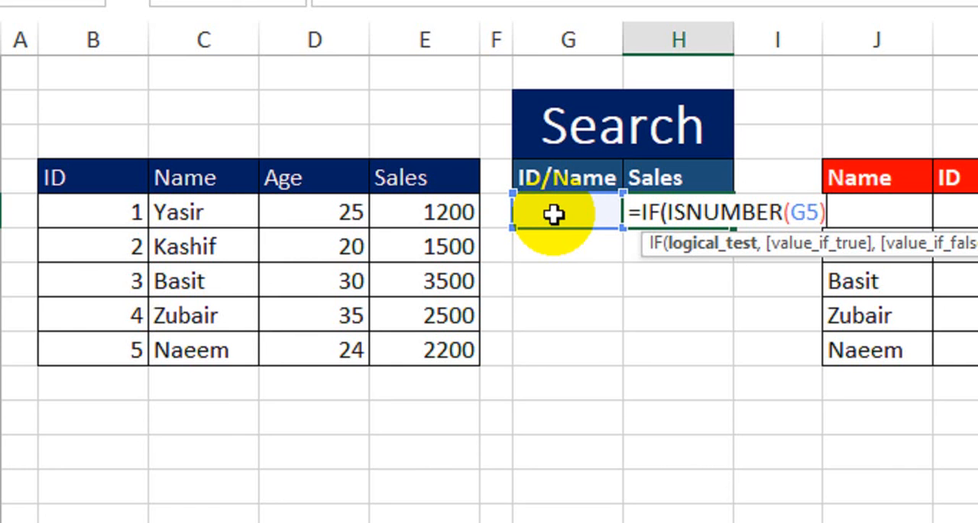
pyautogui.write(',')
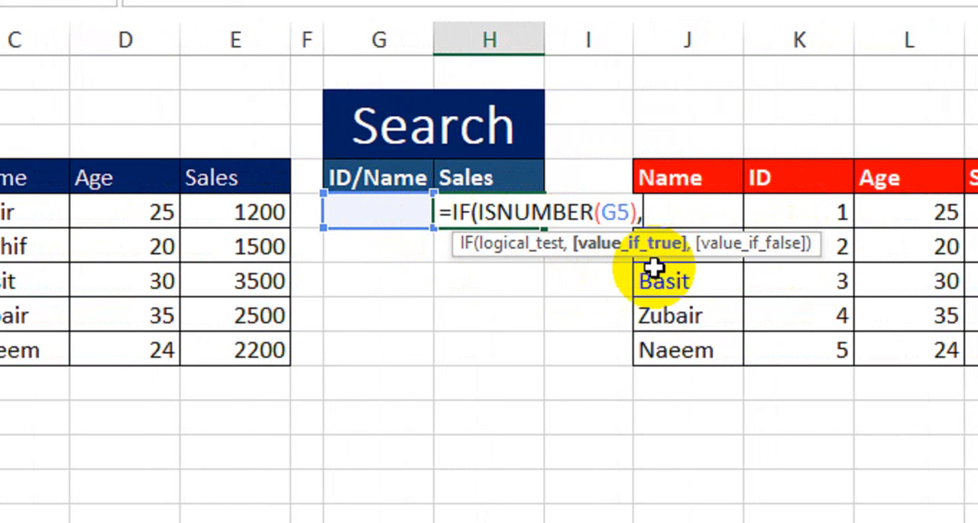
# - Add VLOOKUP(G5,B4:E9,4,0) as the IF formula's value_if_true argument in H5
pyautogui.write('vloo')
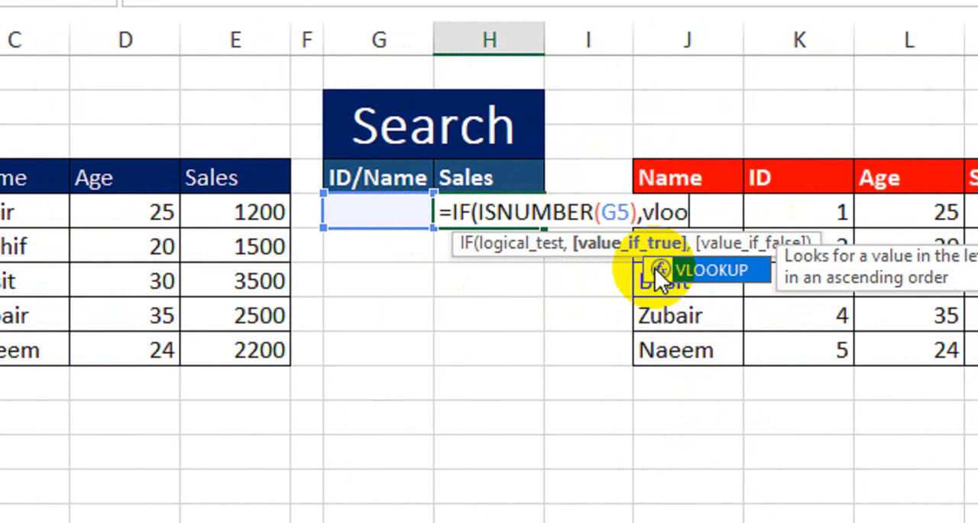
pyautogui.press('Tab')
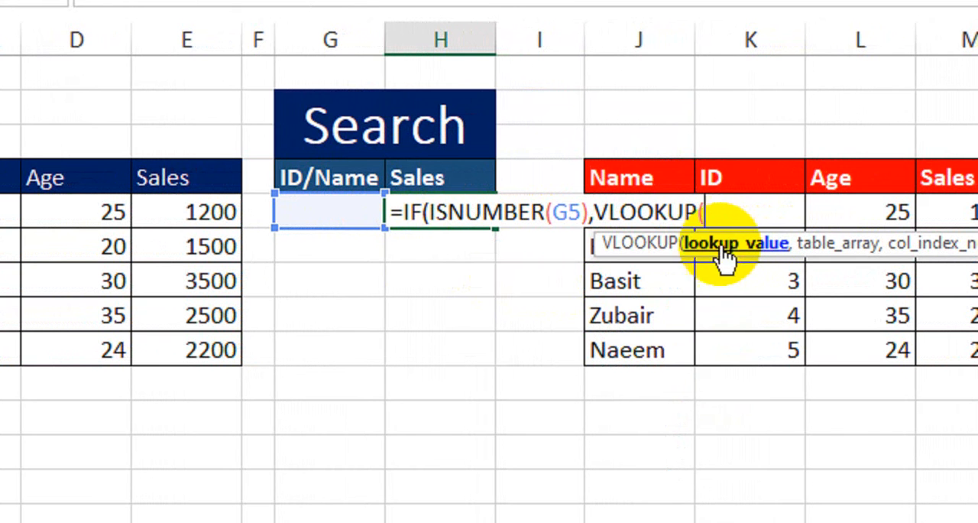
pyautogui.click(317, 212)
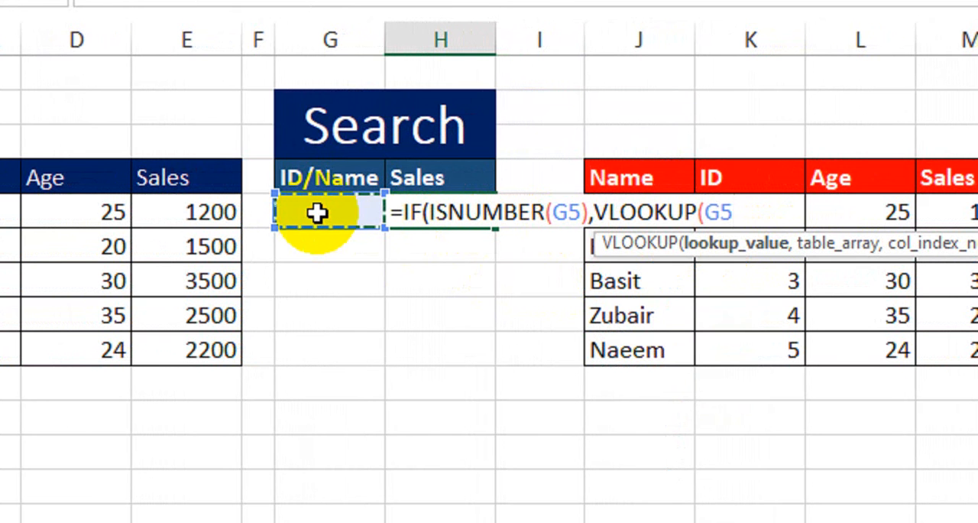
pyautogui.write(',')
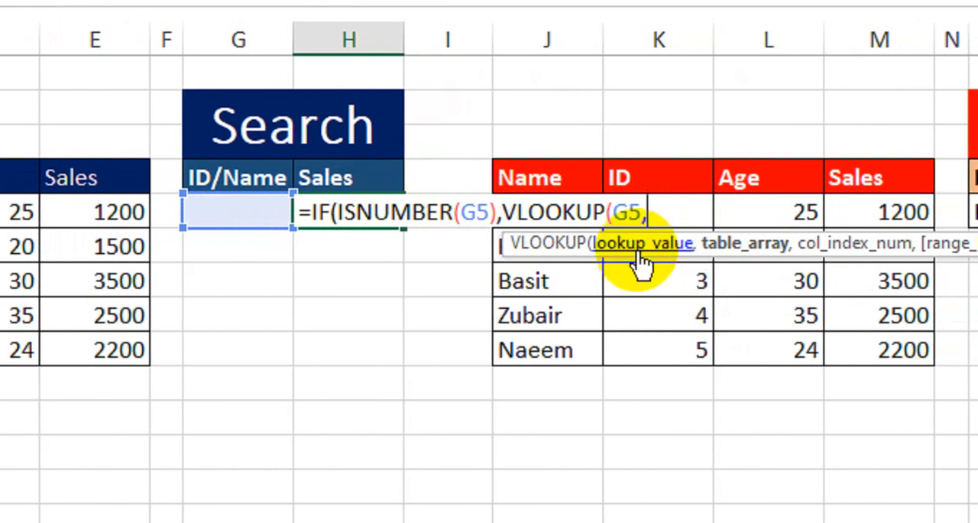
pyautogui.moveTo(142, 175); pyautogui.dragTo(474, 345)
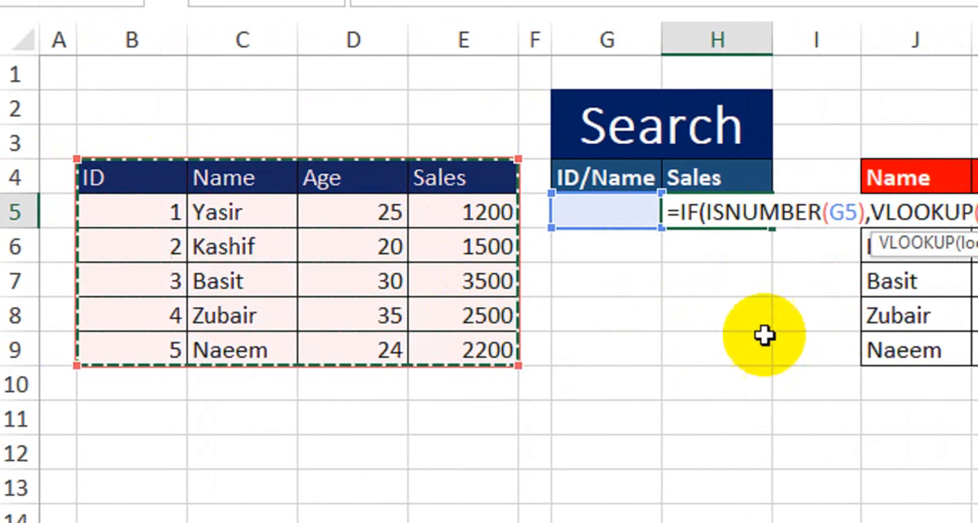
pyautogui.write(',')
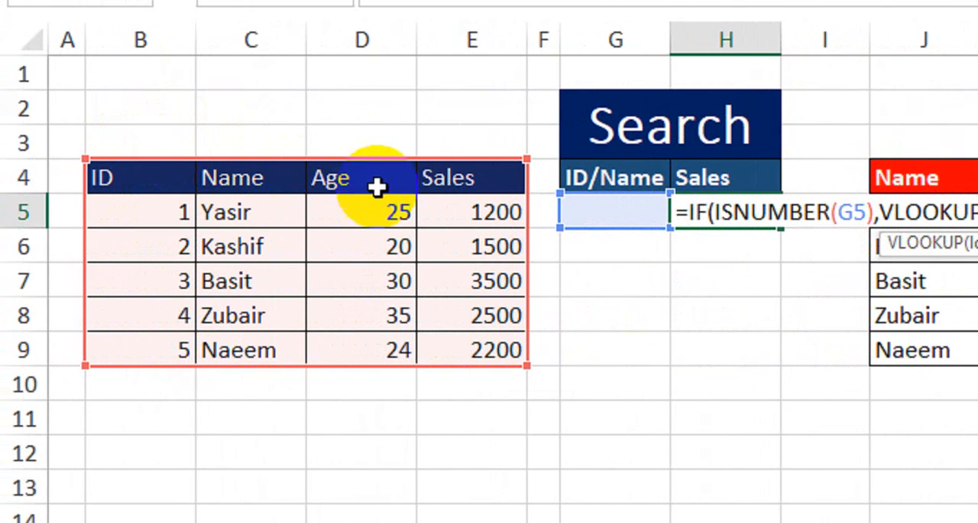
pyautogui.write('4:E9,4')
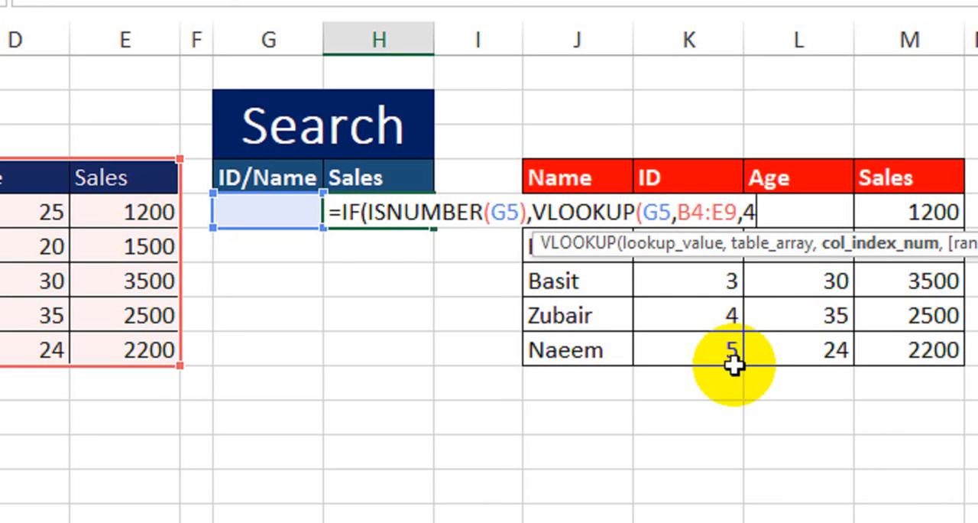
pyautogui.write(',')
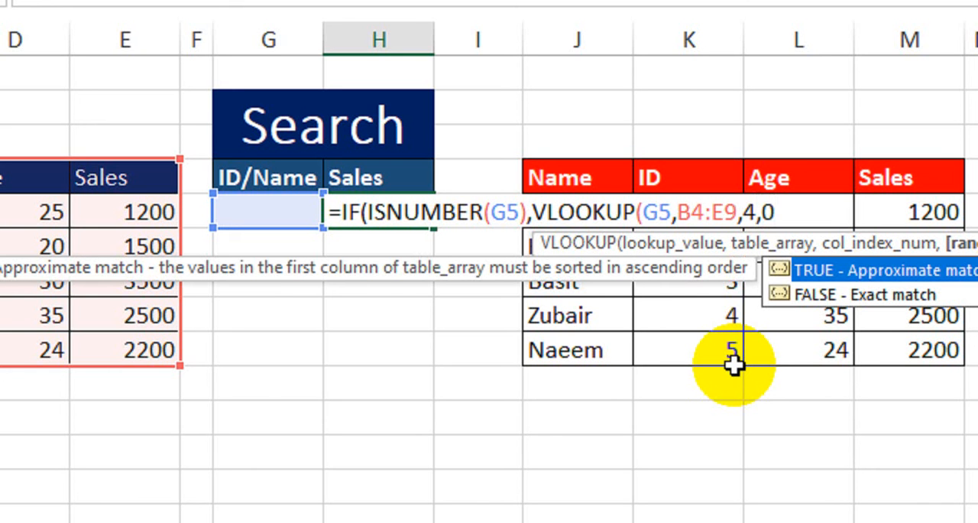
pyautogui.write('0)')
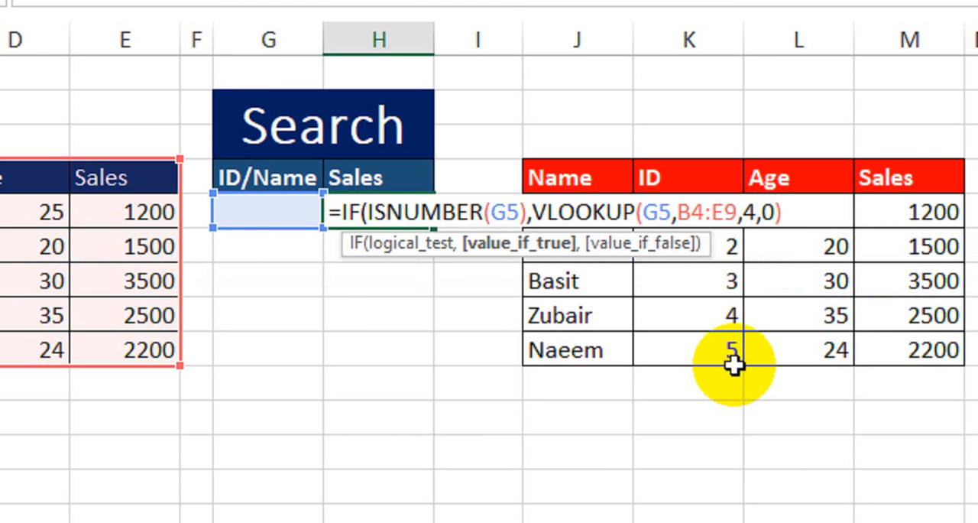
pyautogui.write(',')
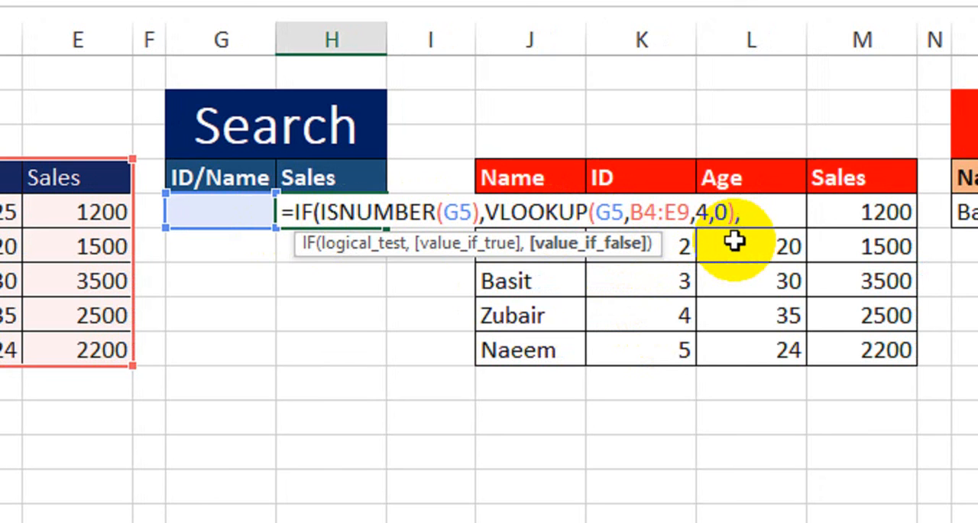
# - Add VLOOKUP(G5,C4:E9,3,0) as the value_if_false argument and close the IF formula
pyautogui.write('vlo')
pyautogui.press('Tab')
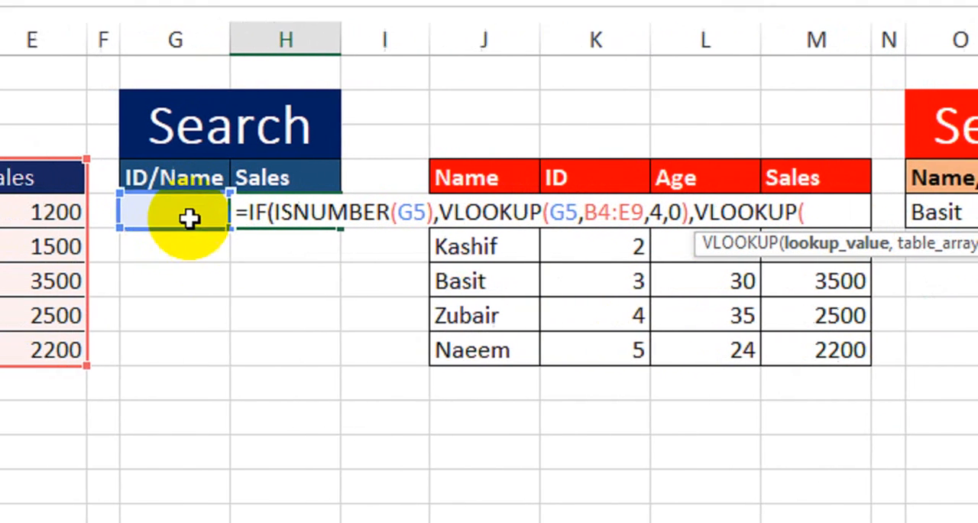
pyautogui.click(231, 216)
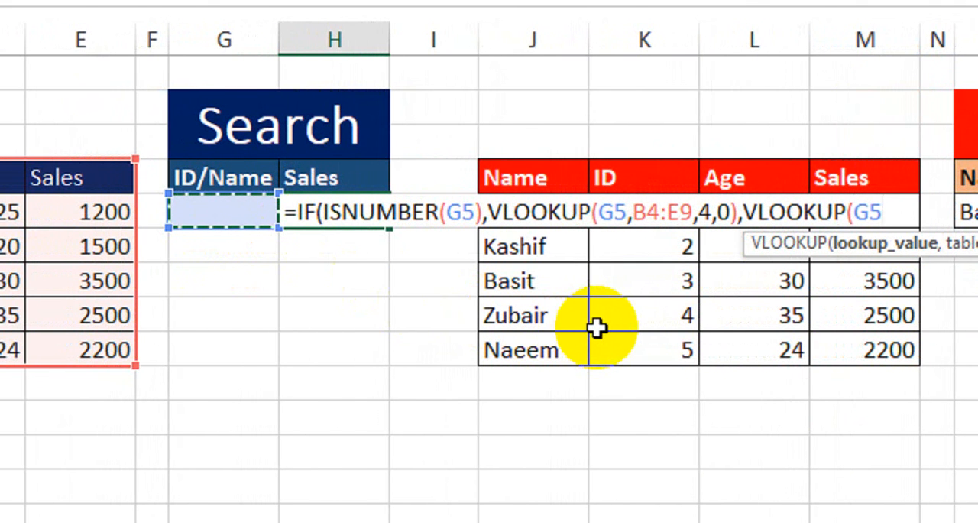
pyautogui.write(',')
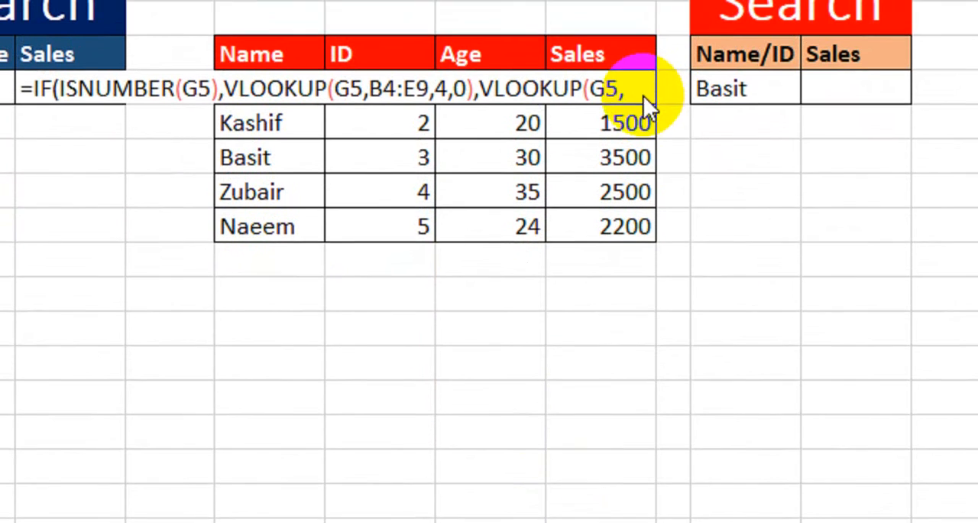
pyautogui.click(642, 106)
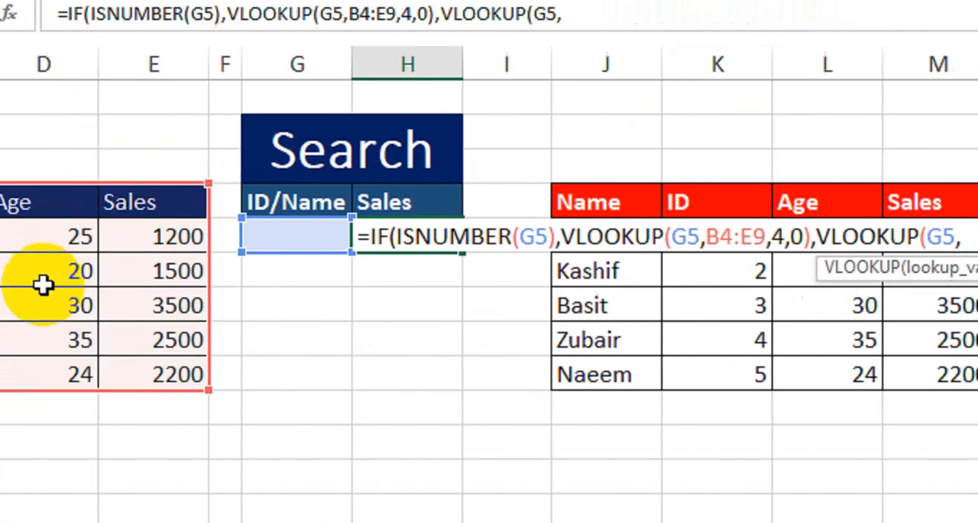
pyautogui.moveTo(138, 203); pyautogui.dragTo(415, 371)
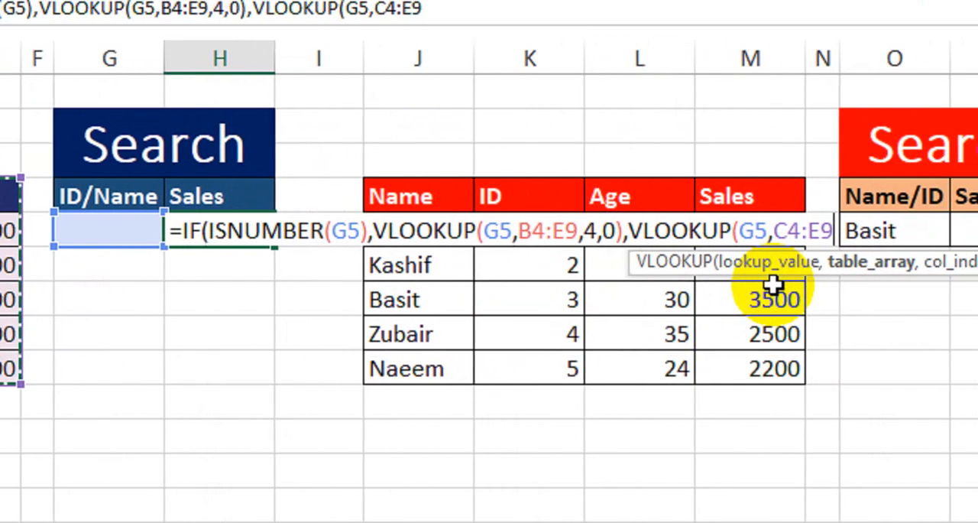
pyautogui.write(',')
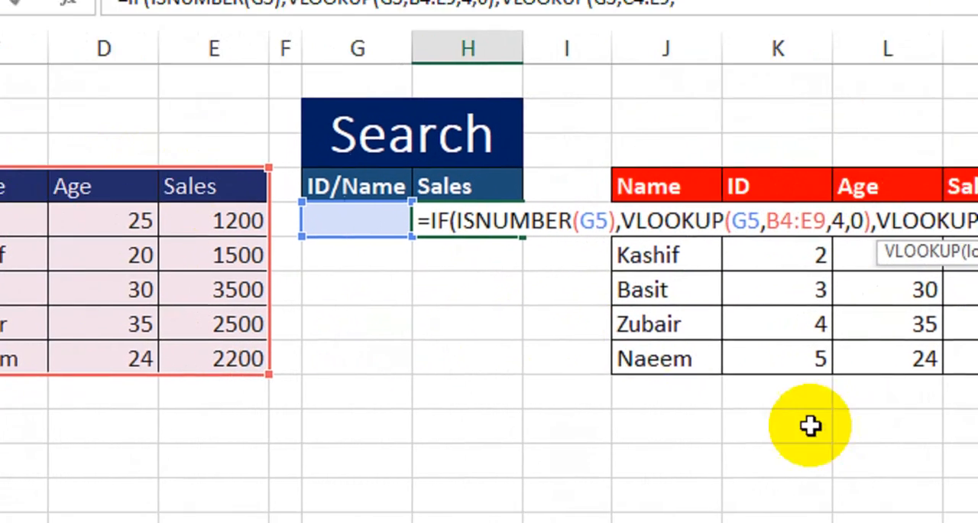
pyautogui.write('3')
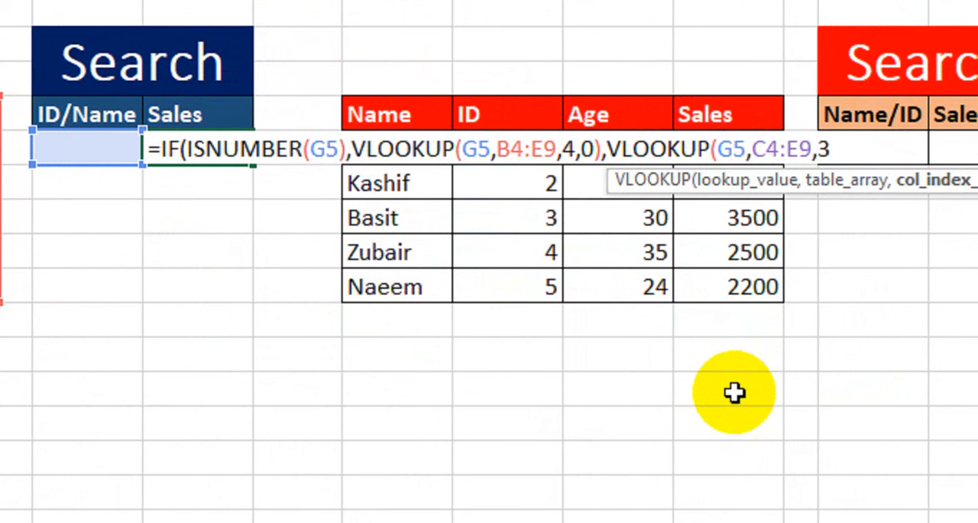
pyautogui.write(',')
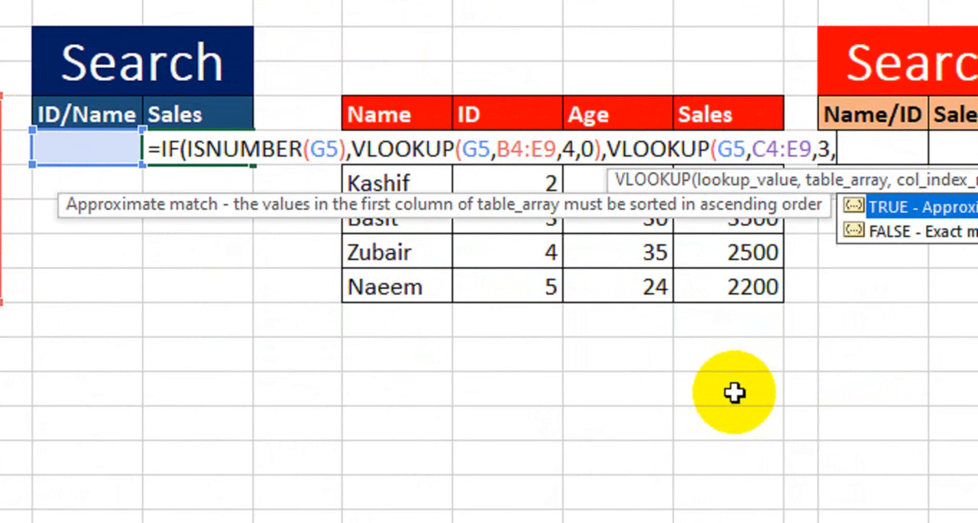
pyautogui.write('0)')
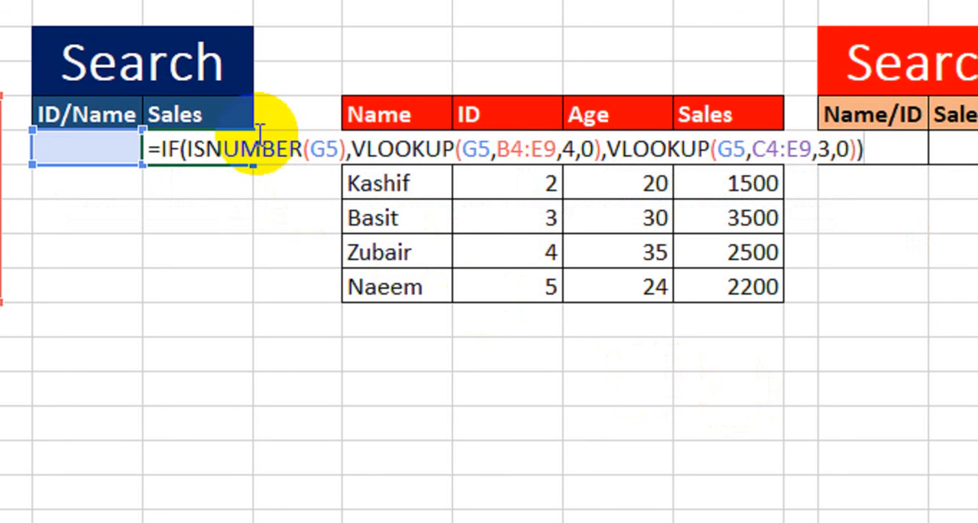
# - Review the true and false VLOOKUP branches of the formula and commit it in H5
pyautogui.click(391, 138)
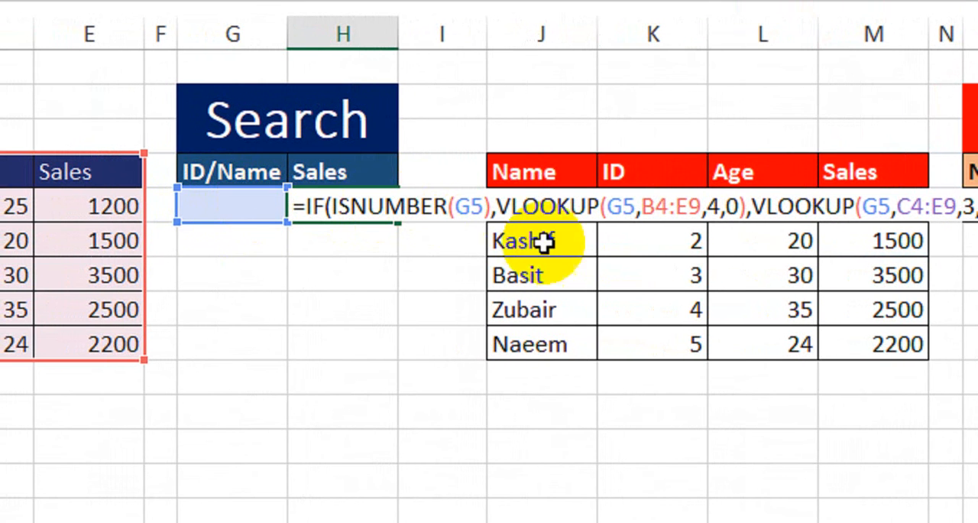
pyautogui.click(491, 207)
pyautogui.moveTo(497, 206); pyautogui.dragTo(738, 201)
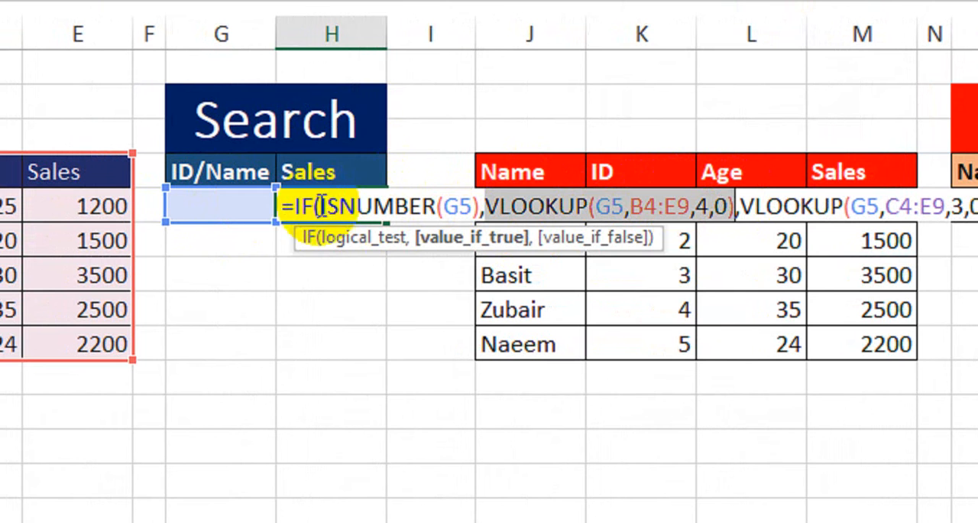
pyautogui.moveTo(736, 203); pyautogui.dragTo(951, 201)
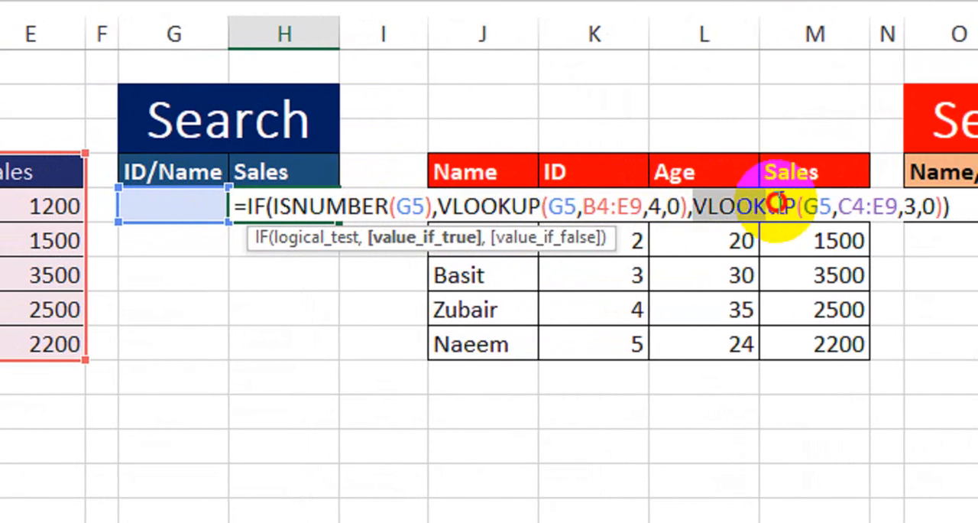
pyautogui.moveTo(769, 202); pyautogui.dragTo(770, 202)
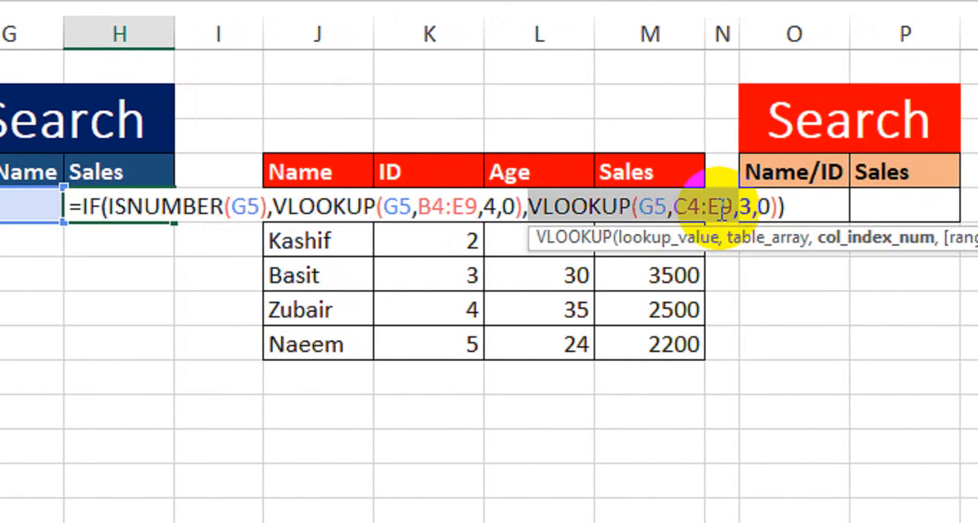
pyautogui.press('Return')
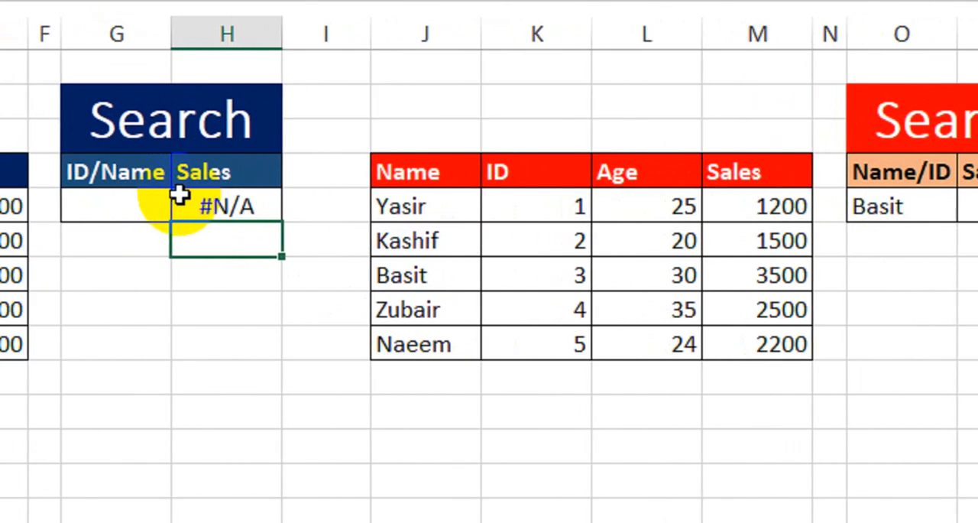
# - Test the search with ID 4 in G5 and compare the result with that ID's row in the first table
pyautogui.click(176, 205)
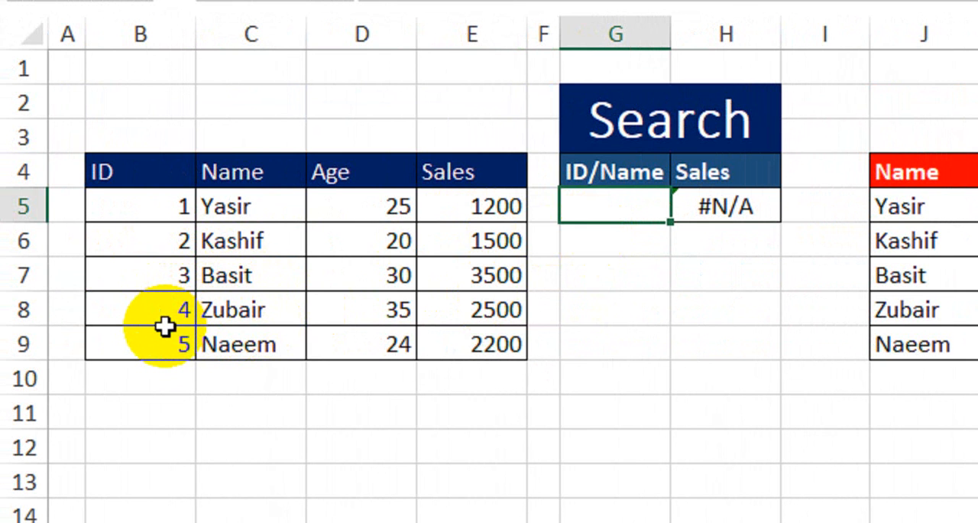
pyautogui.press('Return')
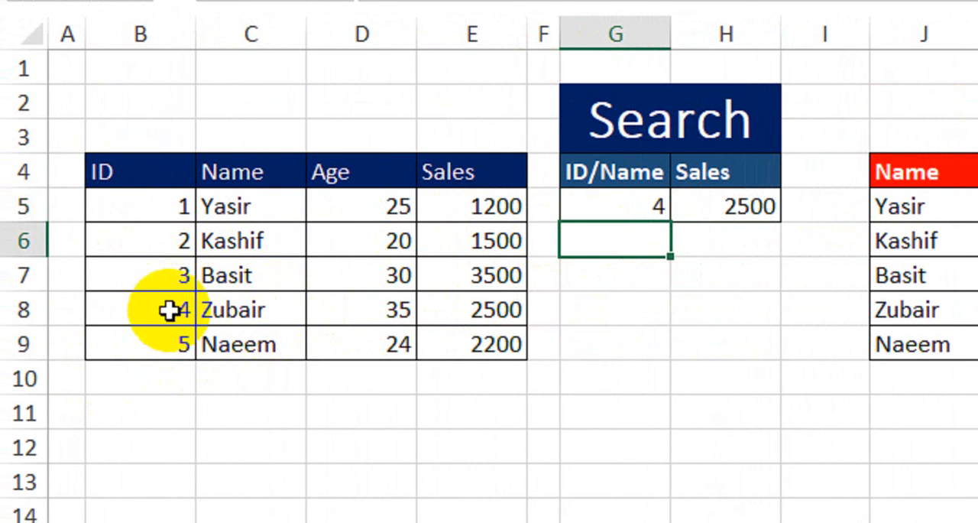
pyautogui.moveTo(175, 310); pyautogui.dragTo(474, 310)
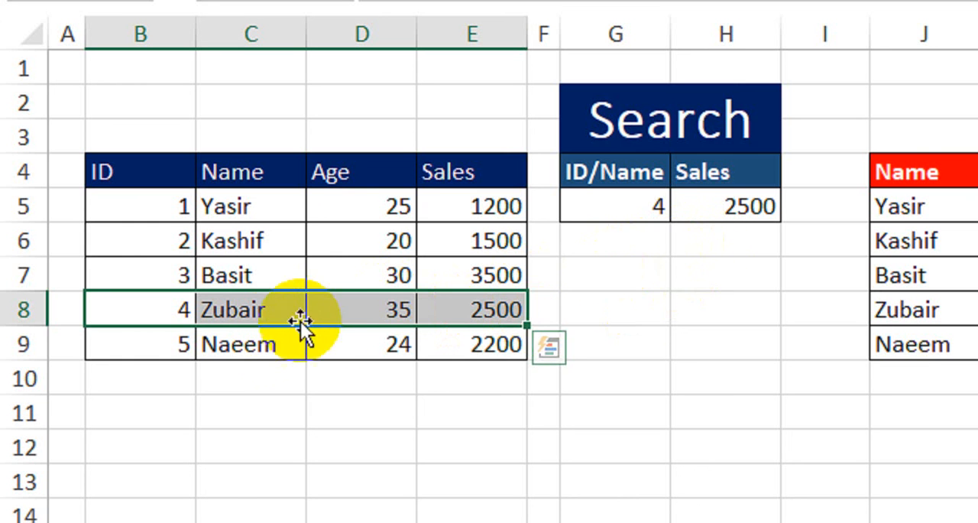
# - Replace the search value in G5 with the name listed for ID 5 and compare the result with that row's sales
pyautogui.click(264, 344)
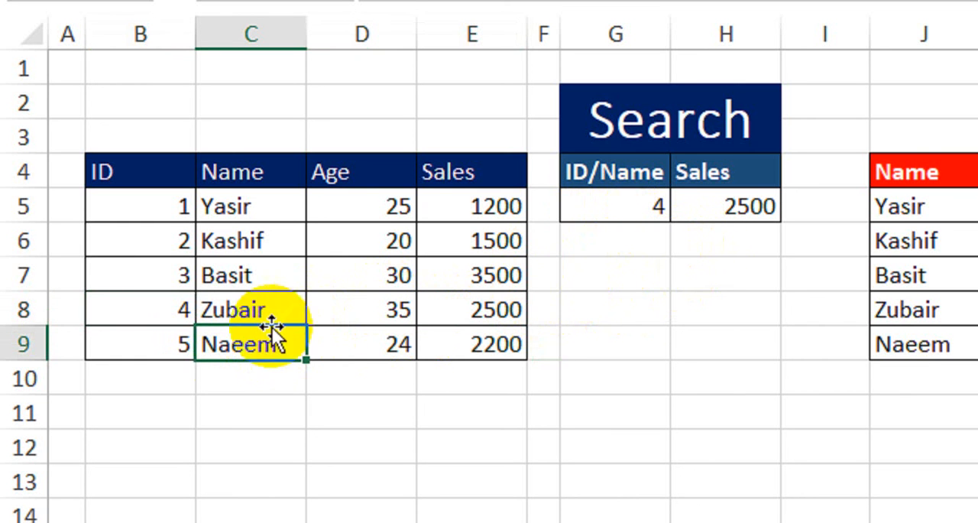
pyautogui.click(155, 341)
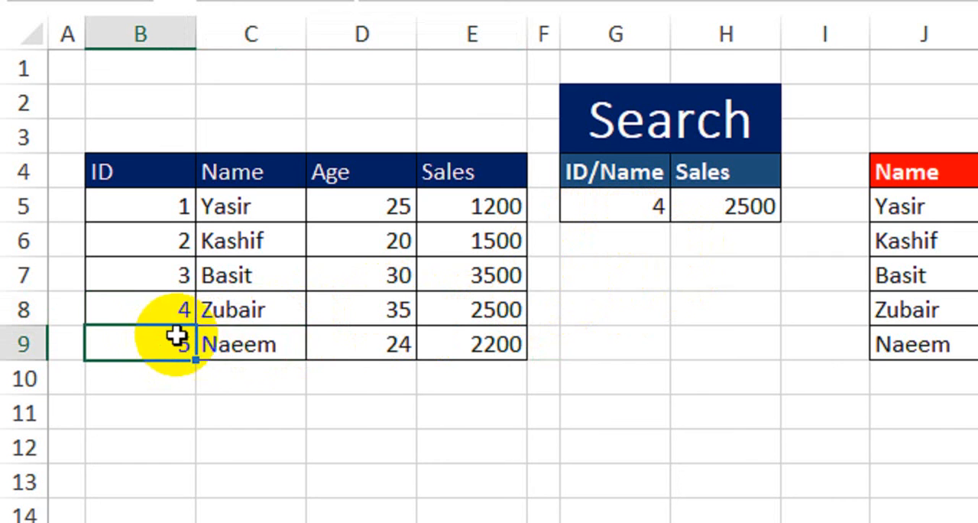
pyautogui.click(256, 355)
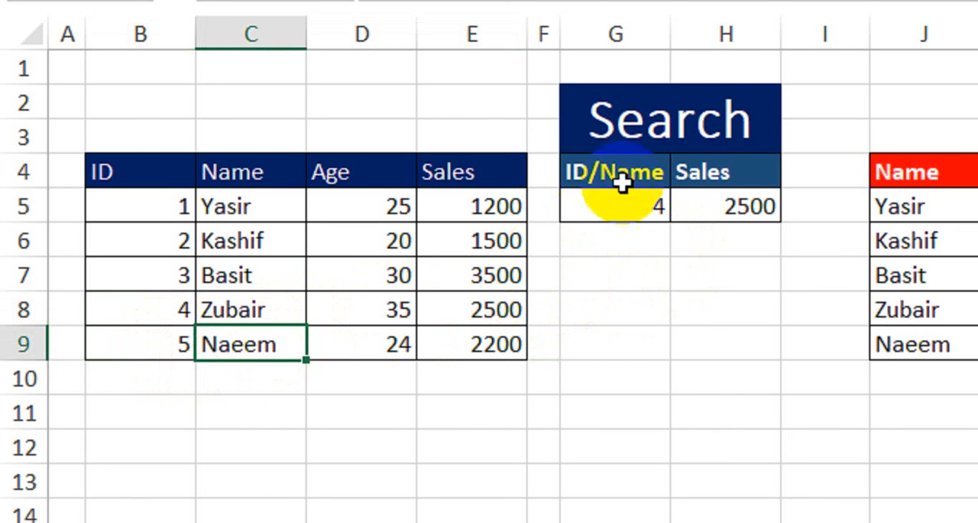
pyautogui.click(630, 218)
pyautogui.write('Naeem')
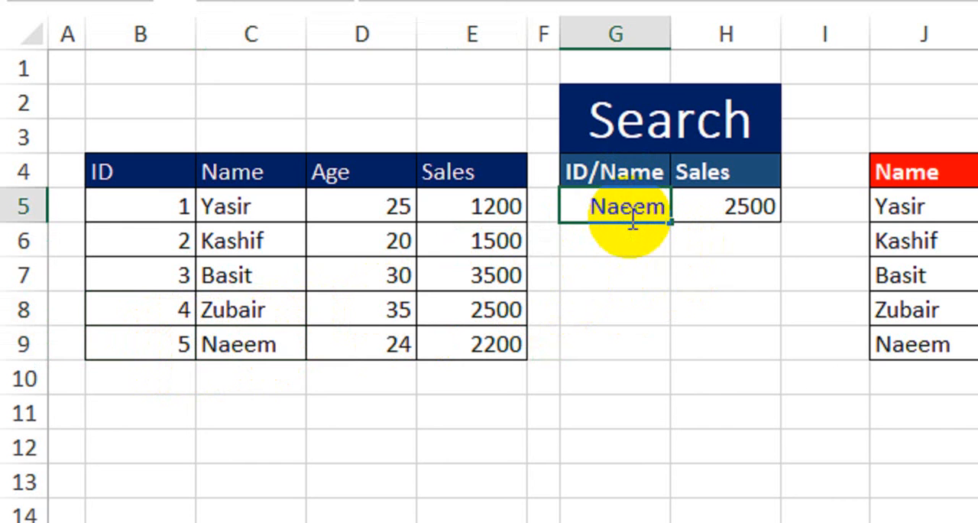
pyautogui.press('Return')
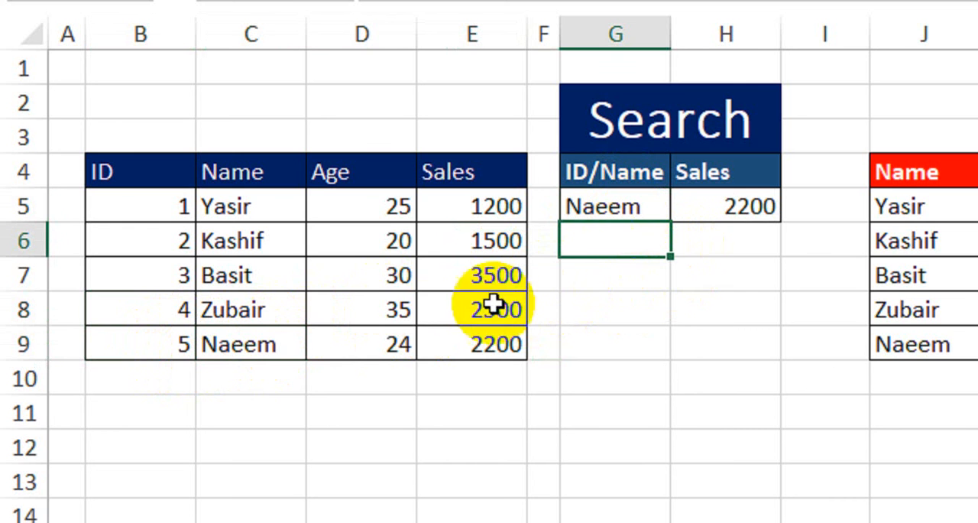
pyautogui.moveTo(234, 340); pyautogui.dragTo(472, 341)
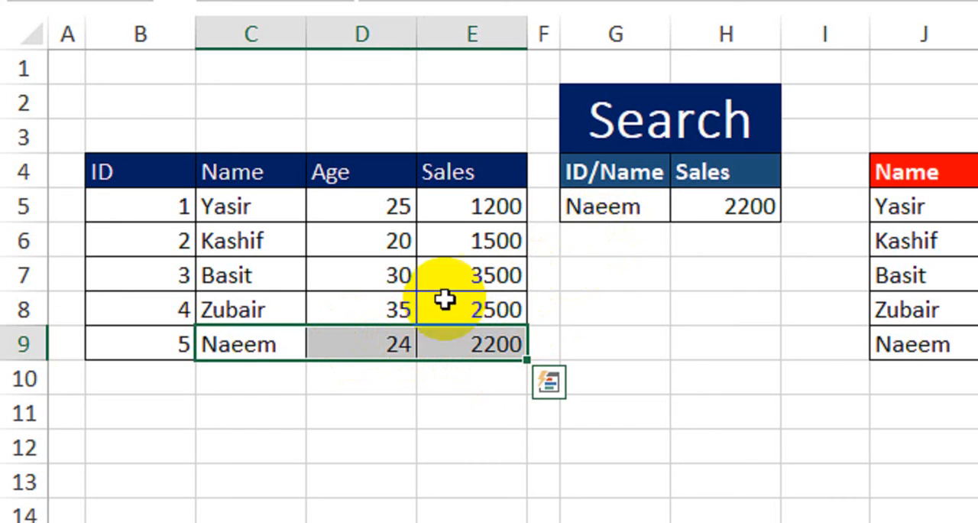
# - Examine the first table's ID and Name columns, the finished formula in H5 and the lookup range starting at B4
pyautogui.click(194, 213)
pyautogui.moveTo(197, 213); pyautogui.dragTo(253, 341)
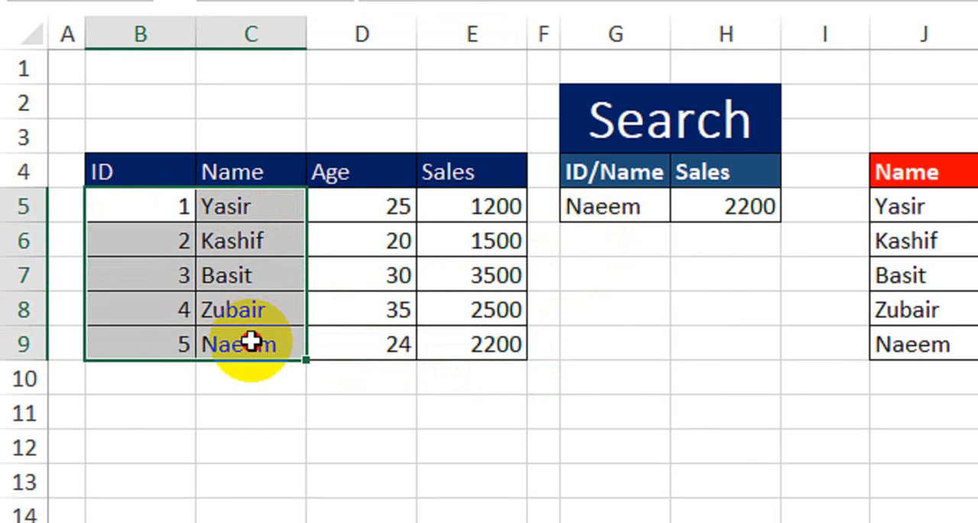
pyautogui.click(591, 301)
pyautogui.click(708, 205)
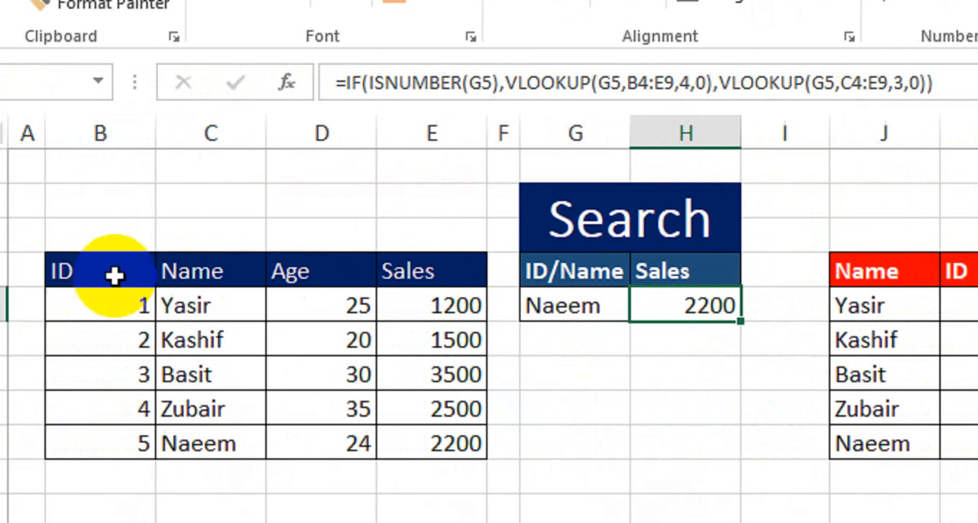
pyautogui.moveTo(92, 274); pyautogui.dragTo(561, 443)
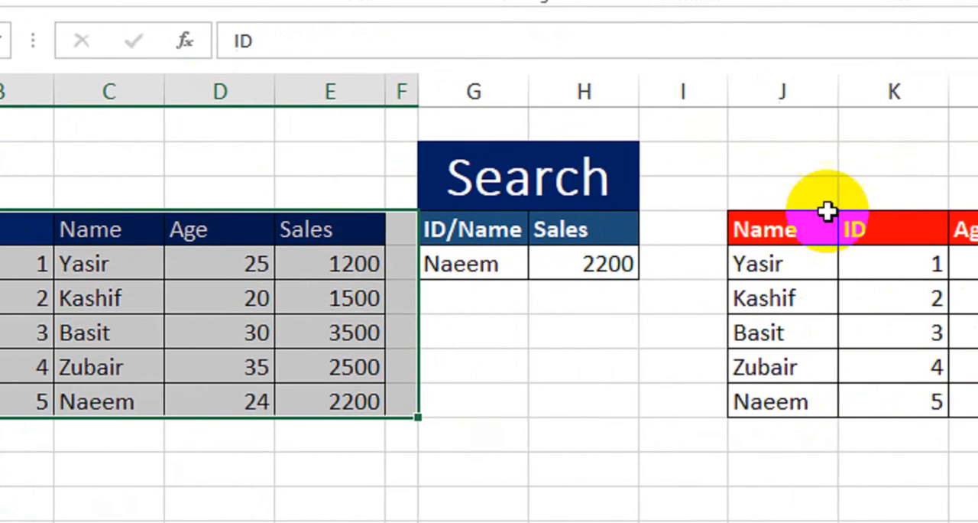
# - Compare the second table's column order with the first table and review the search formula in H5
pyautogui.moveTo(825, 206); pyautogui.dragTo(753, 389)
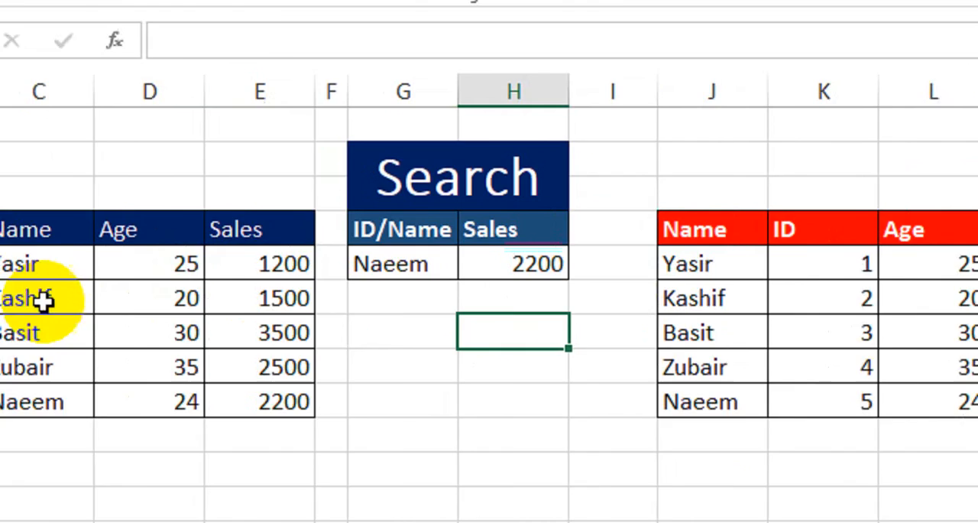
pyautogui.moveTo(142, 227); pyautogui.dragTo(166, 392)
pyautogui.doubleClick(704, 262)
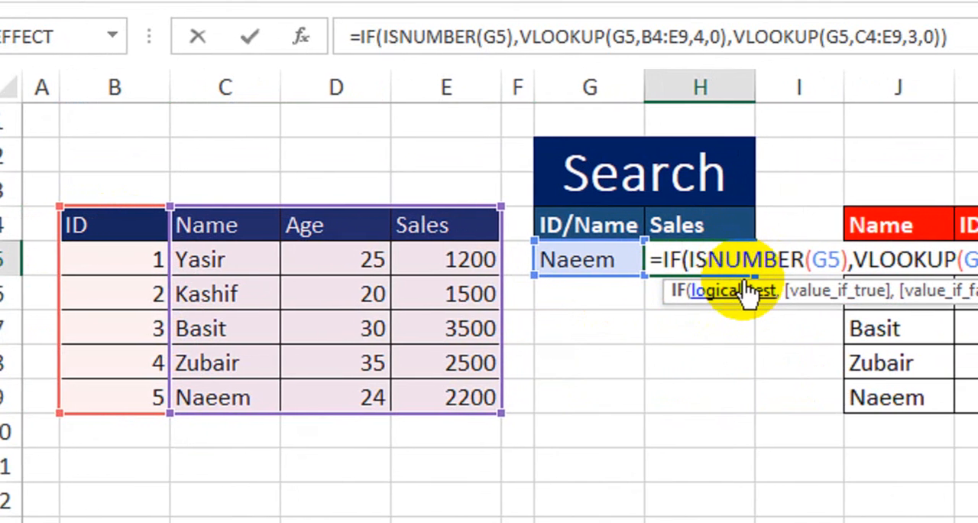
pyautogui.press('Return')
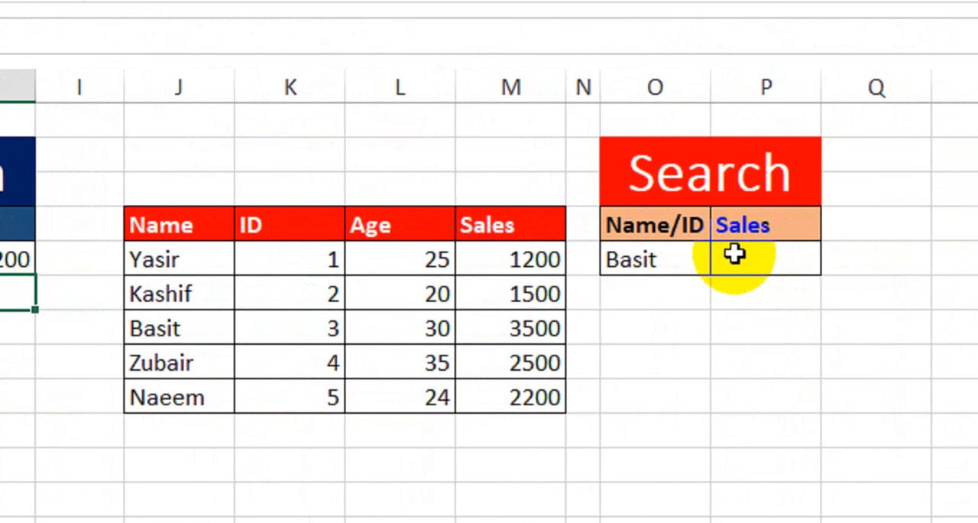
# - Try to reuse the search formula from H5 in P5 of the second search box
pyautogui.click(48, 246)
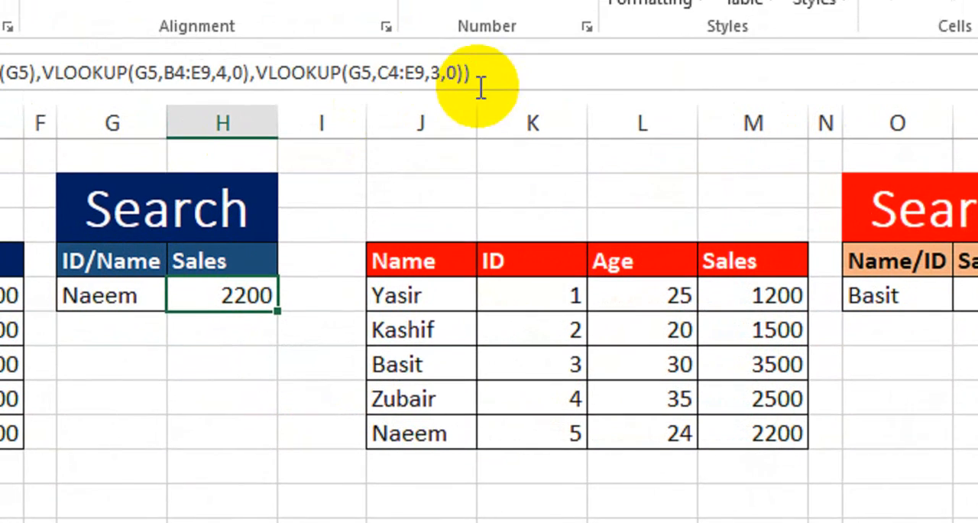
pyautogui.click(214, 38)
pyautogui.moveTo(458, 116); pyautogui.dragTo(203, 132)
pyautogui.hotkey('ctrl', 'c')
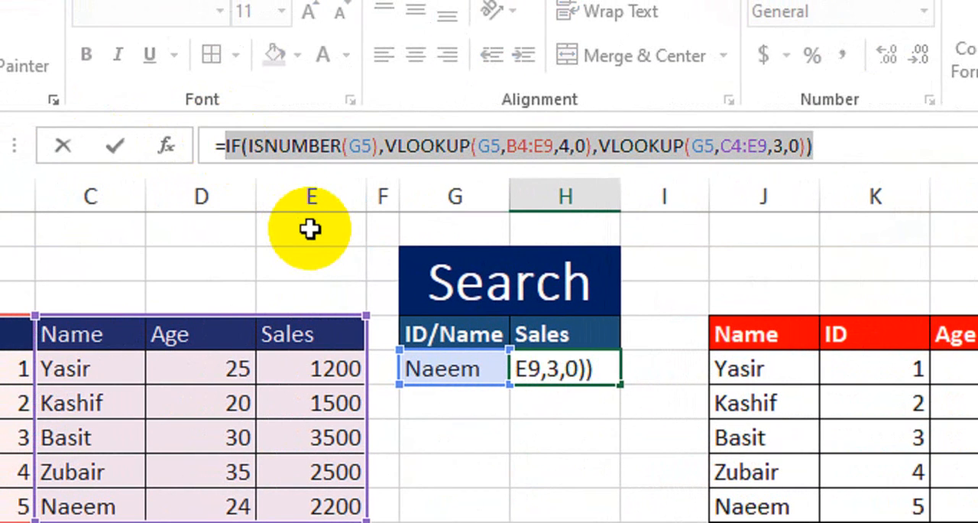
pyautogui.press('Return')
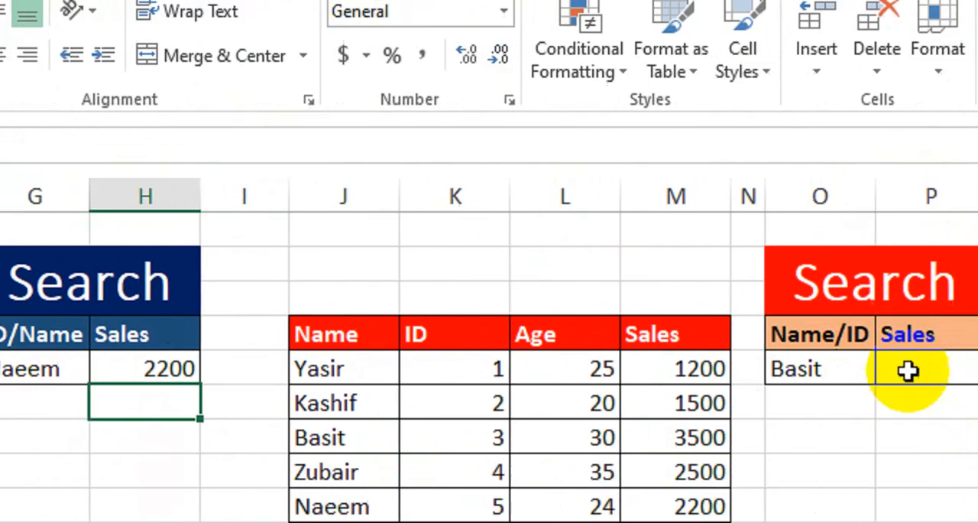
pyautogui.click(906, 372)
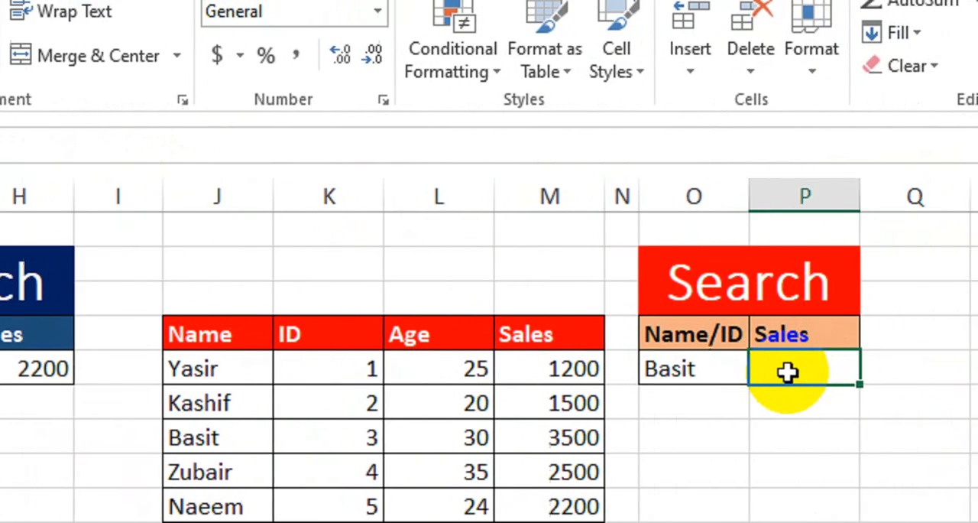
pyautogui.write('=')
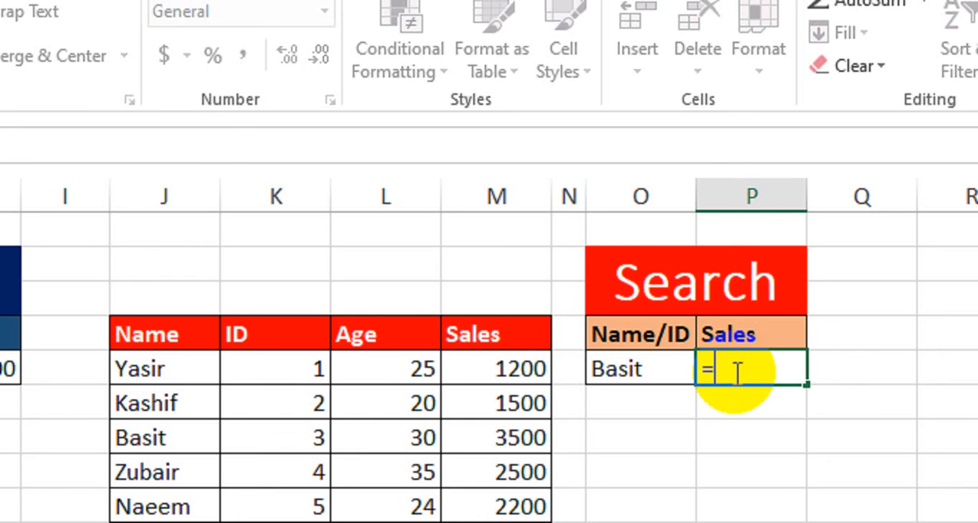
pyautogui.hotkey('ctrl', 'v')
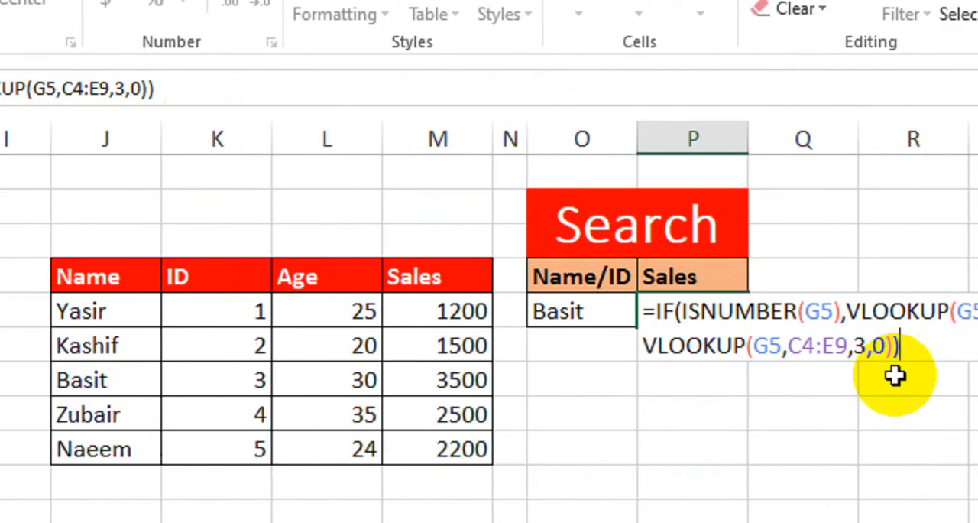
pyautogui.press('Return')
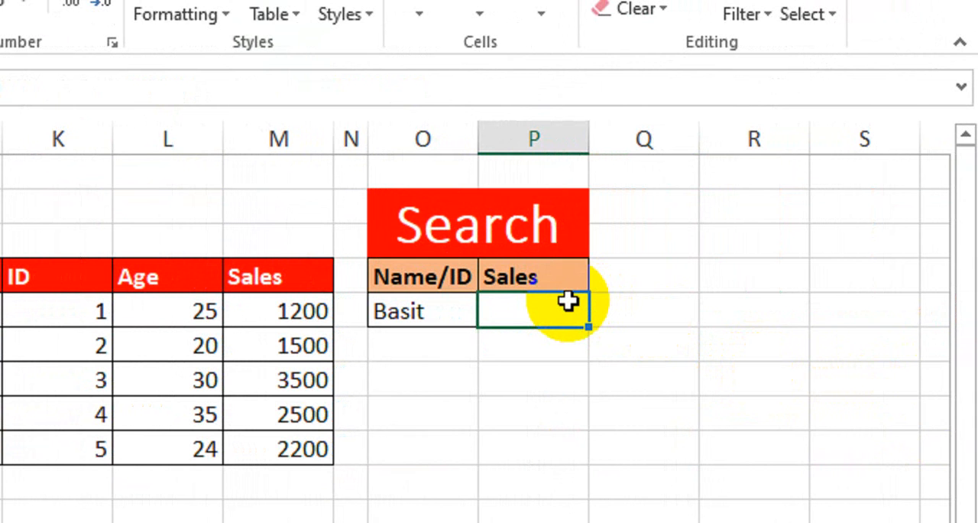
# - Begin an IF formula in P5 with ISTEXT(O5) as its logical test
pyautogui.write('i')
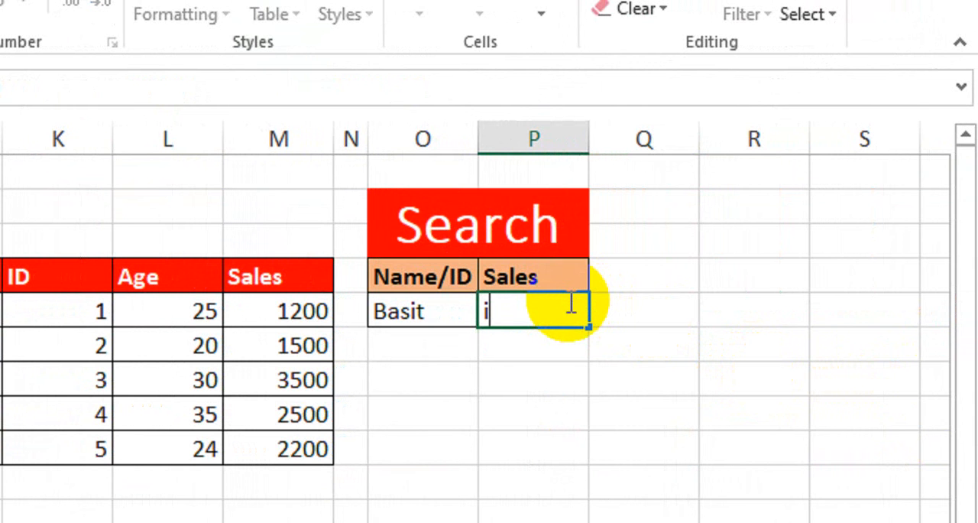
pyautogui.write('f=i')
pyautogui.press('Tab')
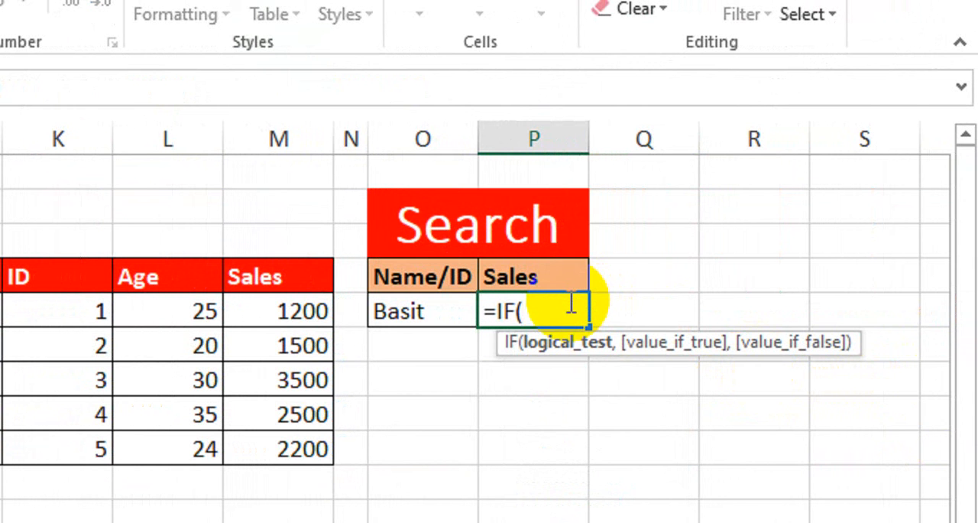
pyautogui.write('istex')
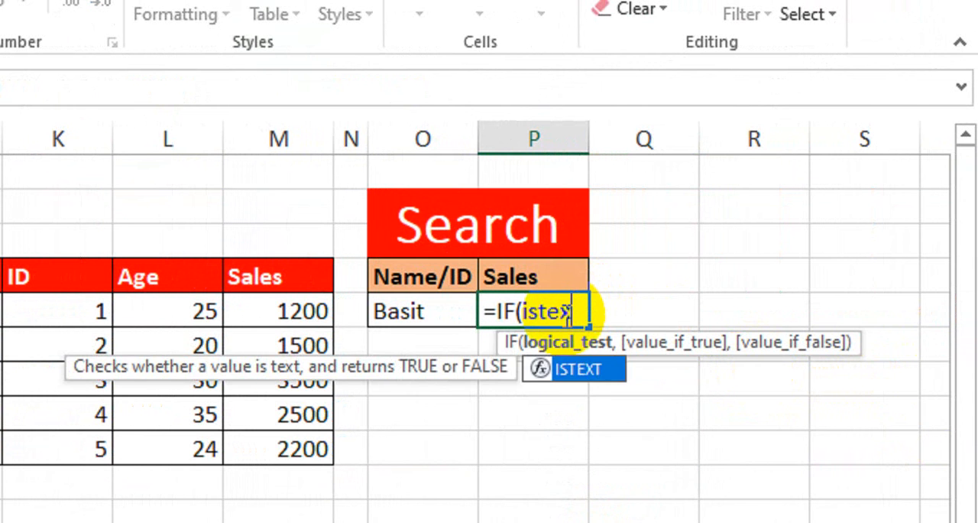
pyautogui.press('Tab')
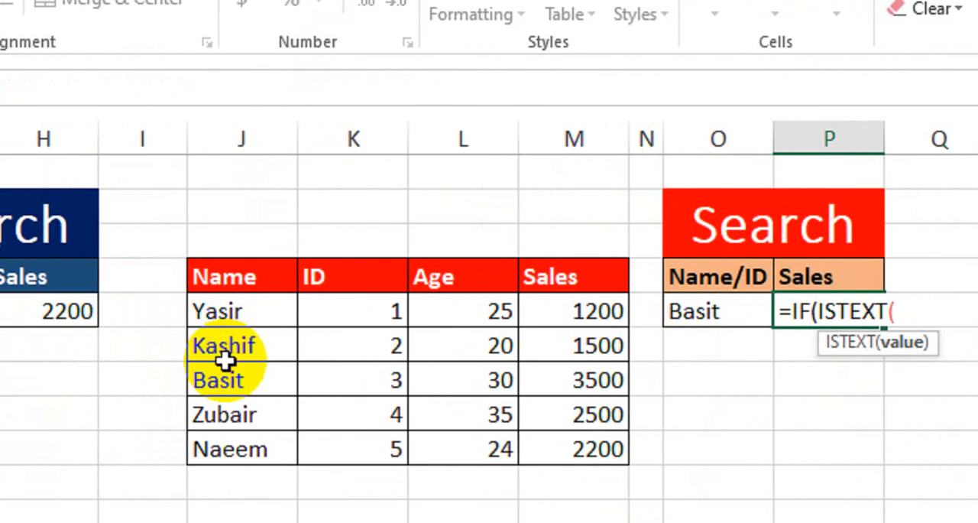
pyautogui.click(738, 310)
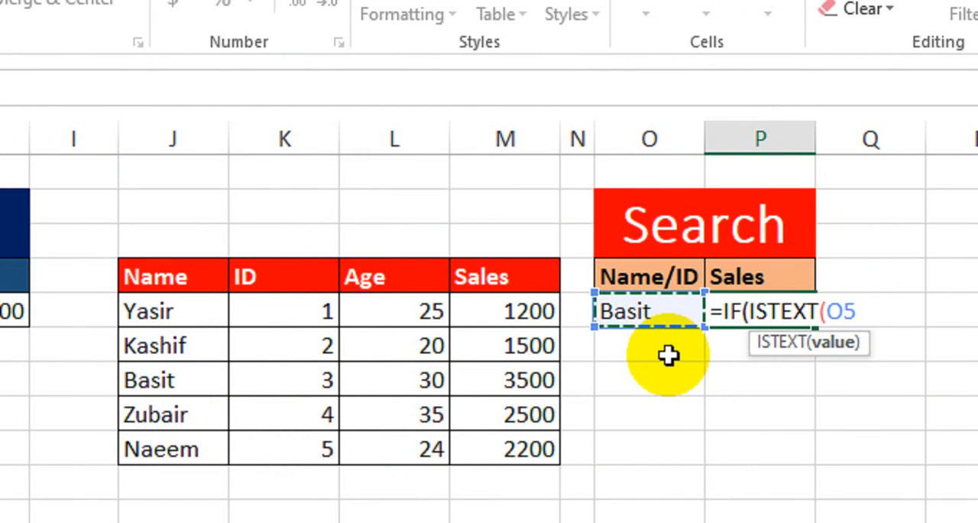
pyautogui.write('),')
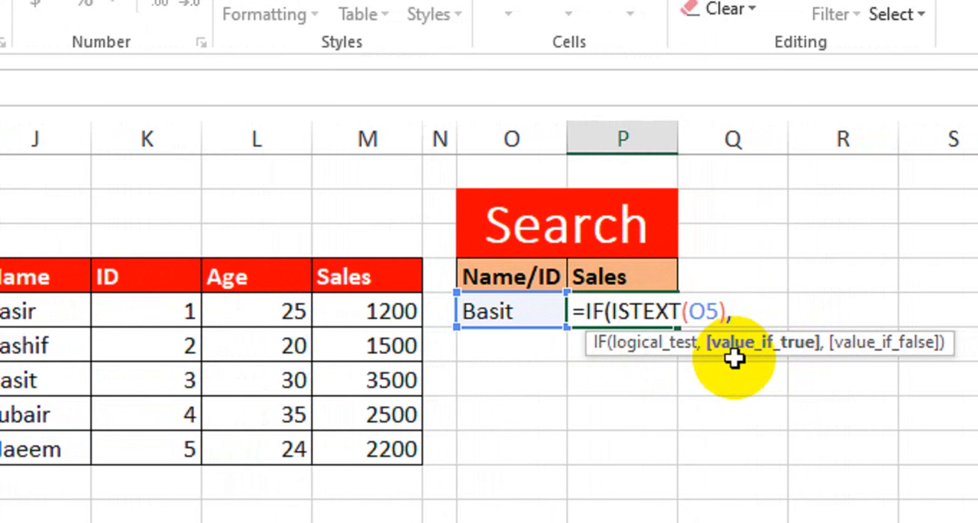
pyautogui.write('Vloo')
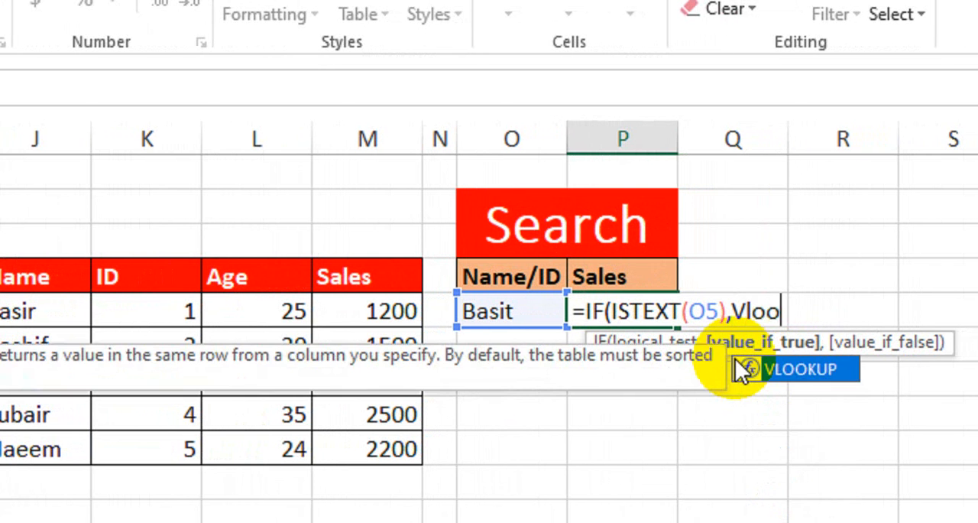
# - Add VLOOKUP(O5,J4:M9,4,0) as the true branch of the IF formula in P5
pyautogui.doubleClick(734, 359)
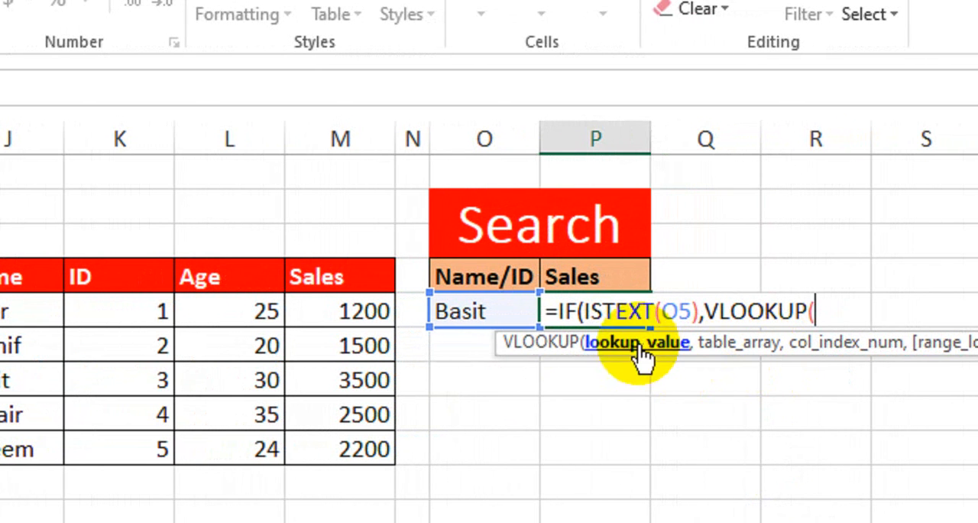
pyautogui.click(485, 308)
pyautogui.write(',')
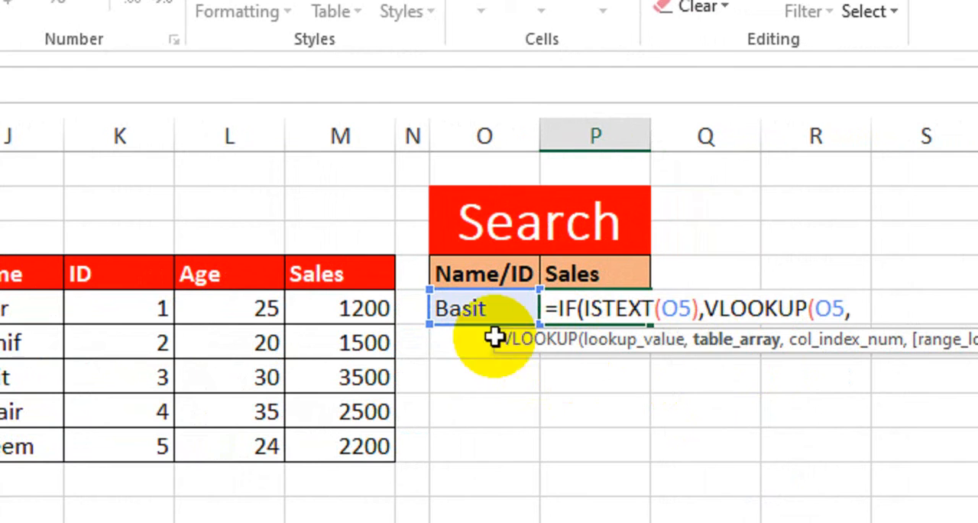
pyautogui.moveTo(111, 283); pyautogui.dragTo(391, 441)
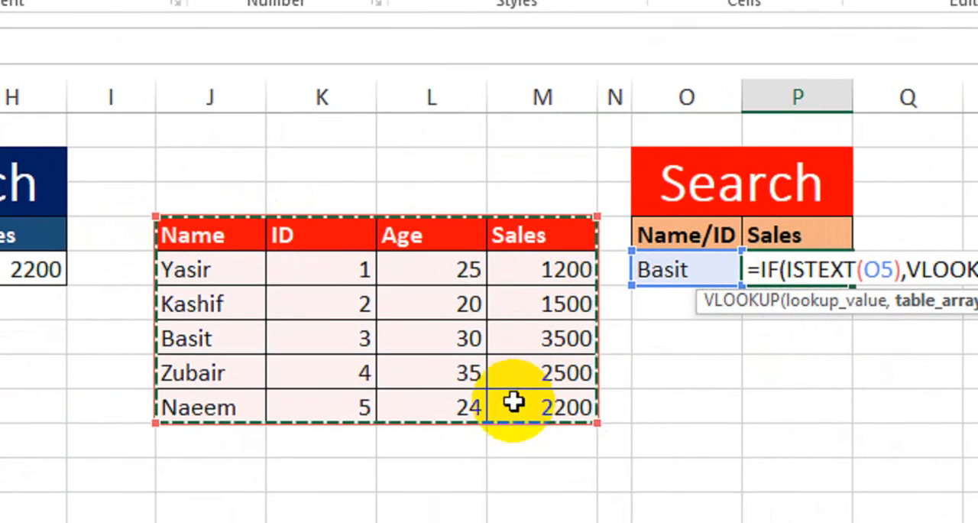
pyautogui.moveTo(513, 403); pyautogui.dragTo(514, 402)
pyautogui.write(',')
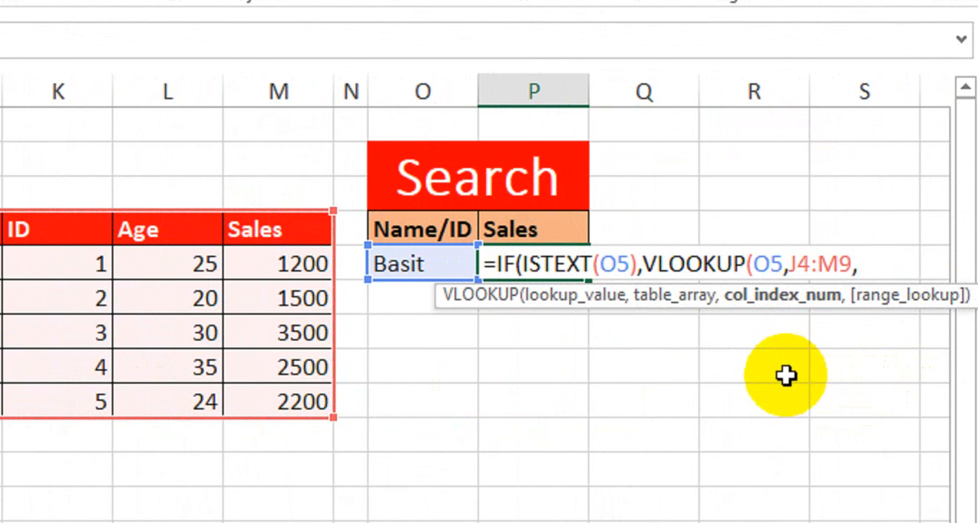
pyautogui.write('4,')
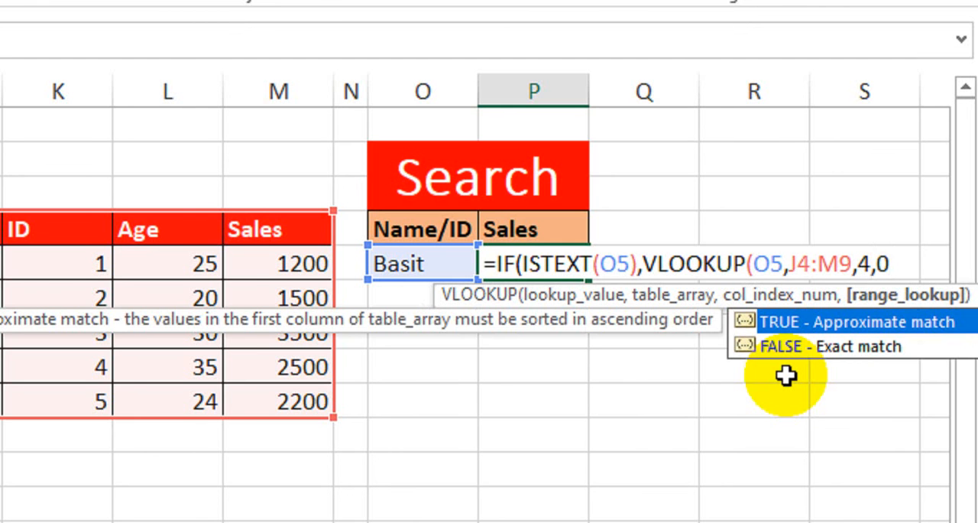
pyautogui.write('0),')
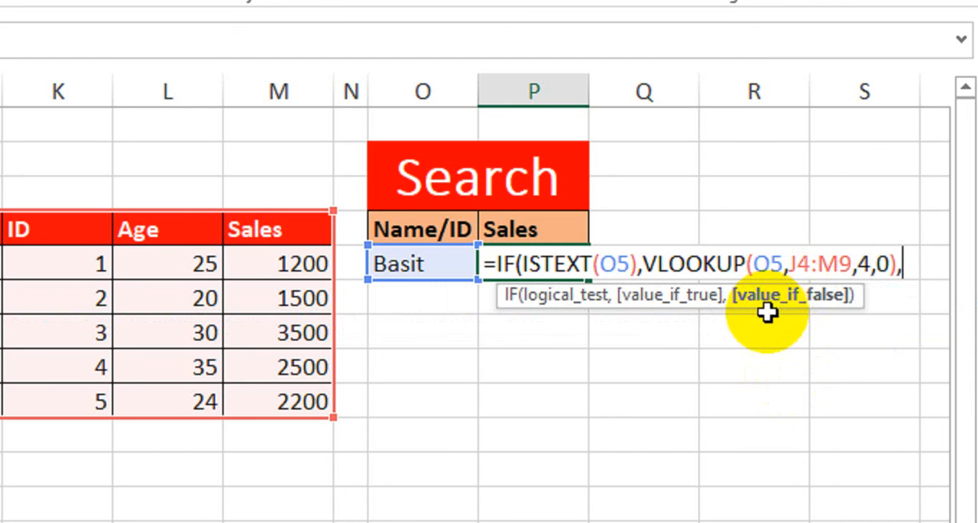
pyautogui.write('vlo')
# - Add VLOOKUP(O5,K4:M9,3,0) as the false branch and commit the formula in P5
pyautogui.press('Tab')
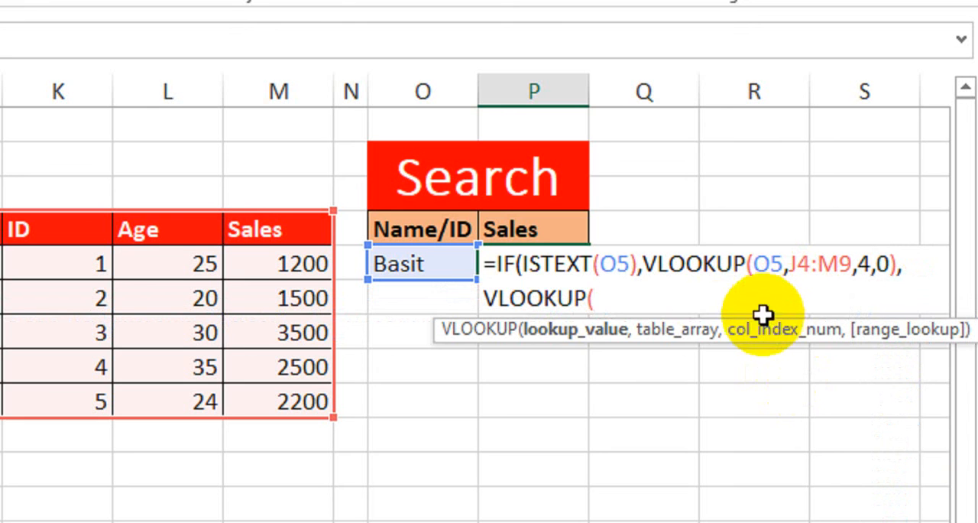
pyautogui.click(427, 259)
pyautogui.write(',')
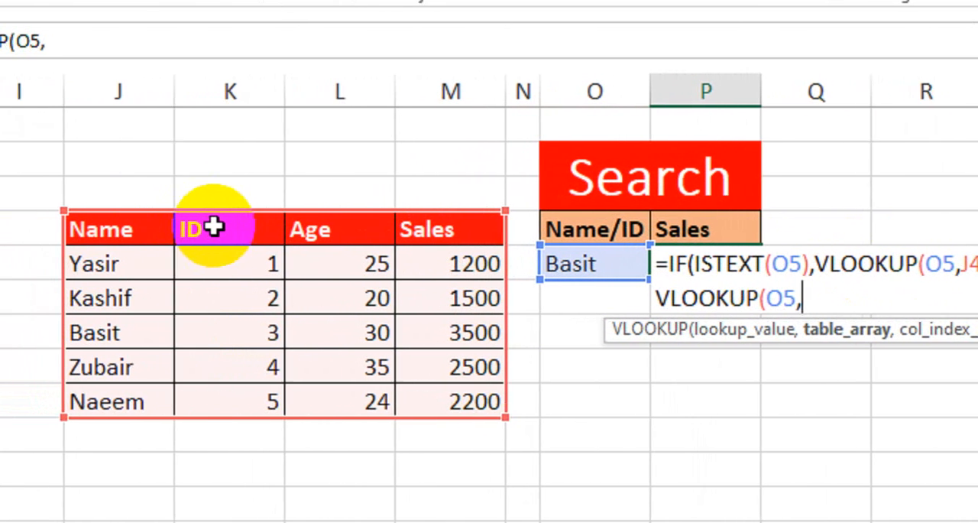
pyautogui.moveTo(243, 223); pyautogui.dragTo(464, 400)
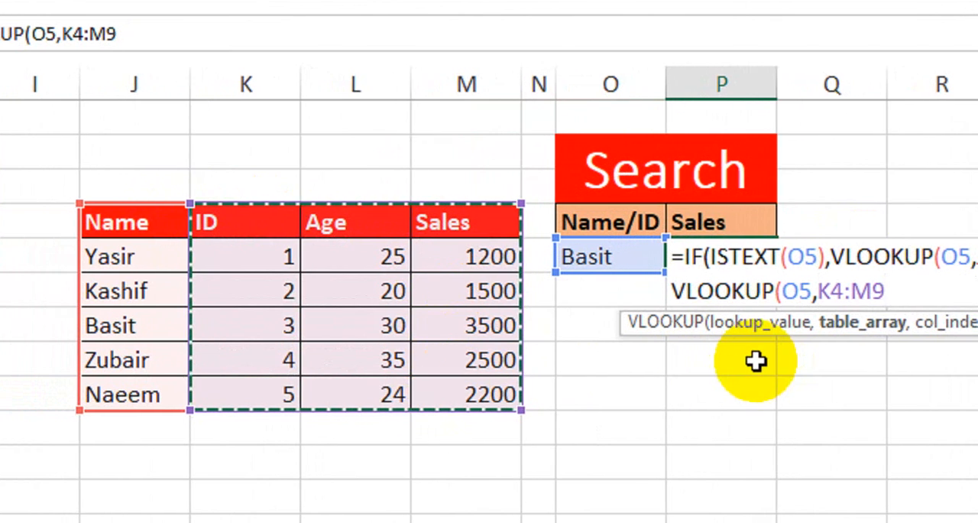
pyautogui.write(',')
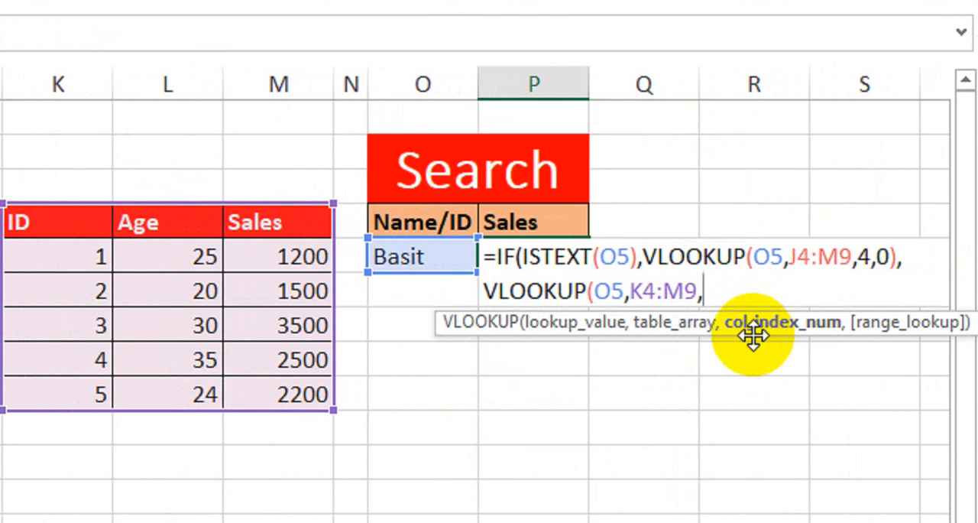
pyautogui.write('3,0')
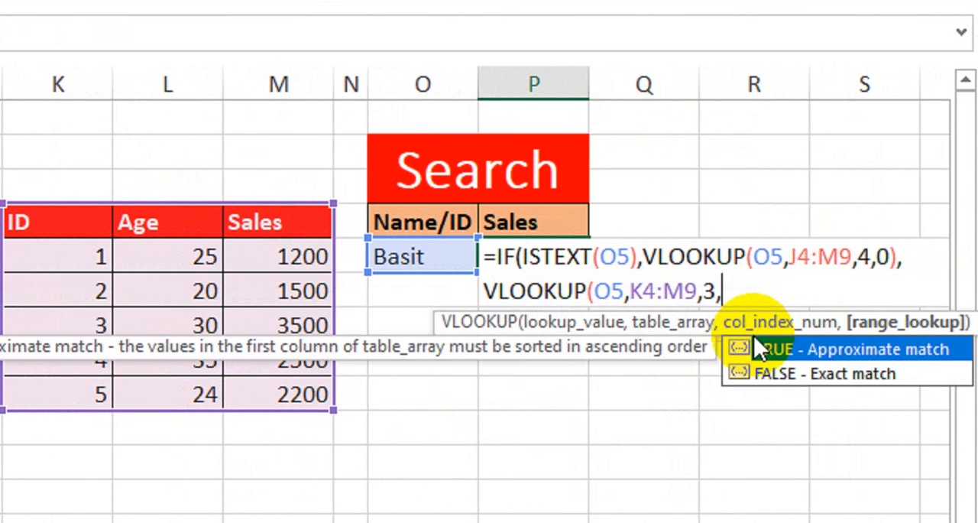
pyautogui.write('))')
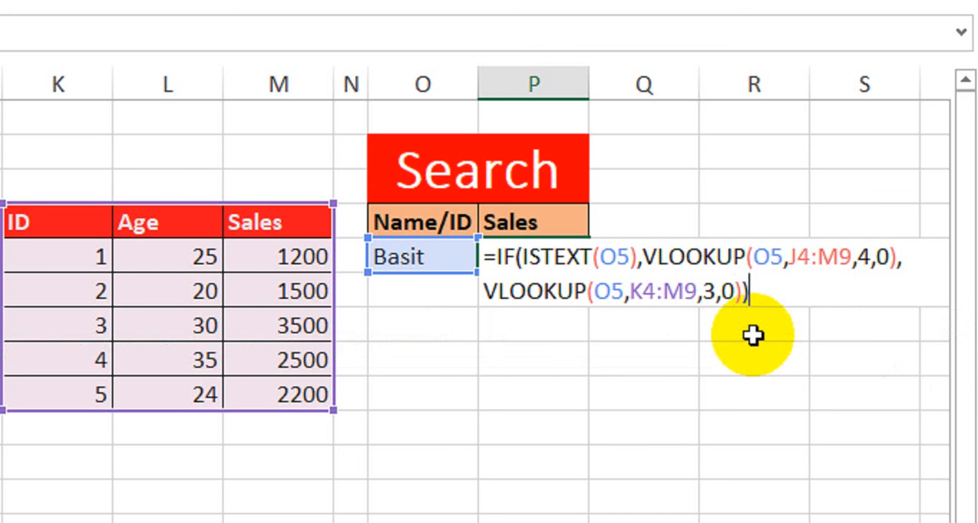
pyautogui.press('Return')
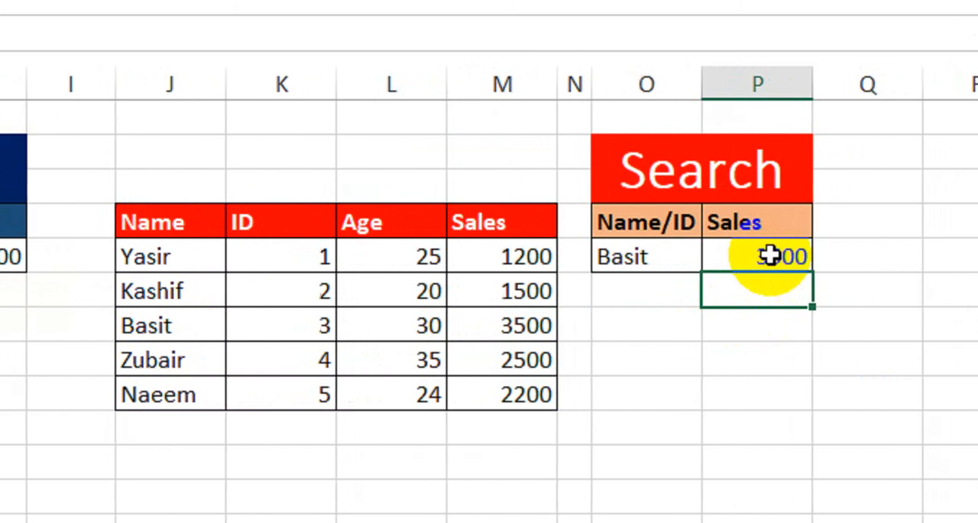
# - Compare the P5 result with the ID 3 row in the second table and test the search with ID 3 in O5
pyautogui.moveTo(252, 327); pyautogui.dragTo(534, 319)
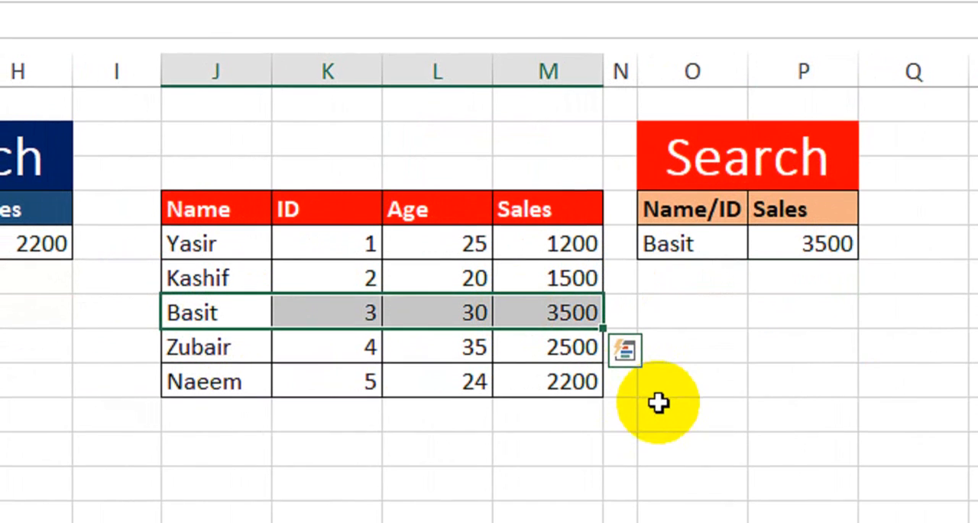
pyautogui.click(724, 259)
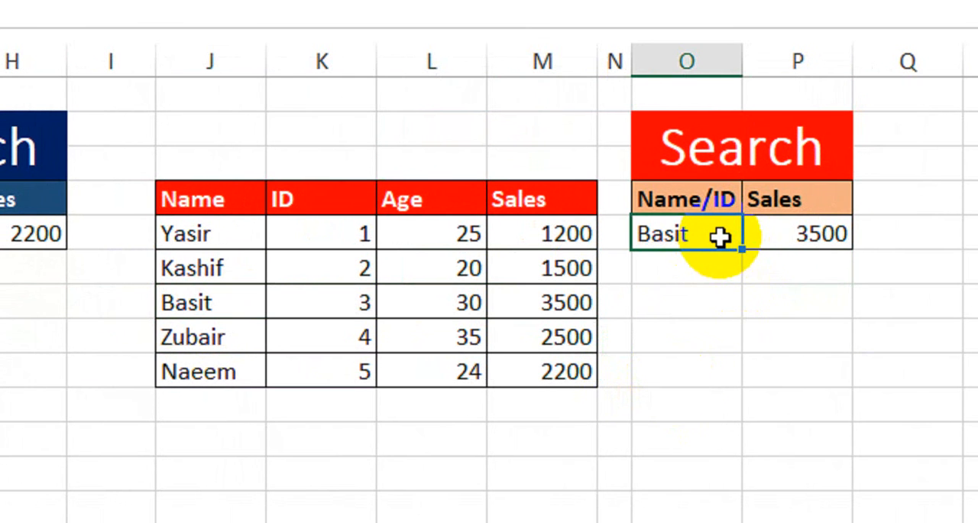
pyautogui.press('Return')
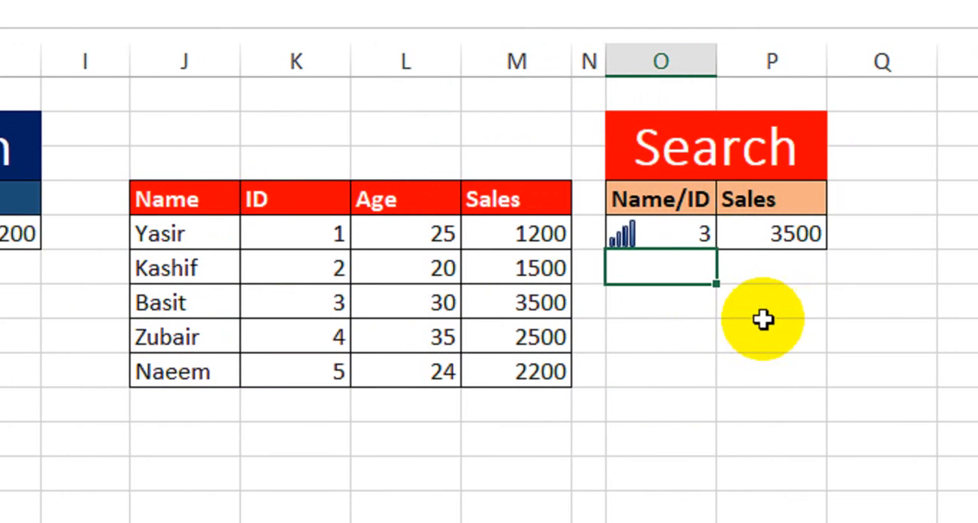
# - Replace the search value in O5 with the name listed for ID 2 and check the result against that row's sales
pyautogui.click(622, 229)
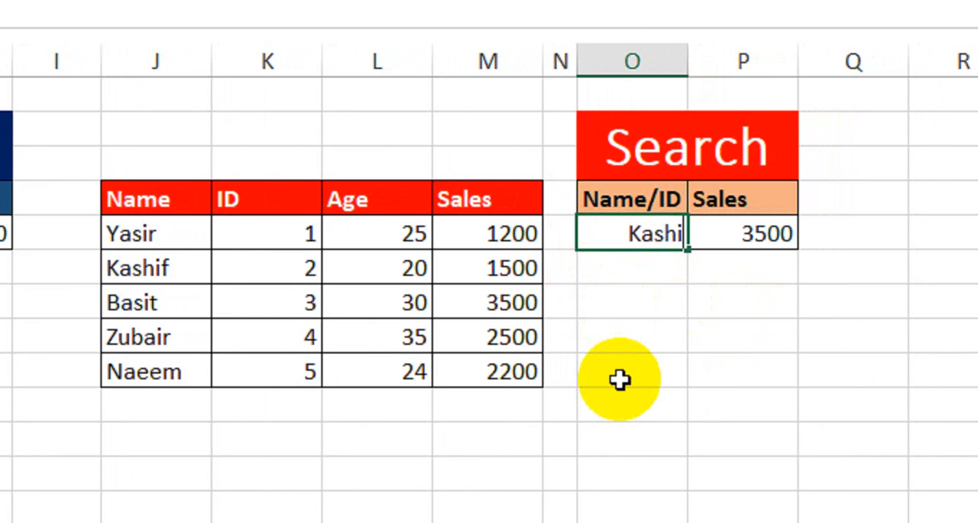
pyautogui.write('Kashif')
pyautogui.press('Return')
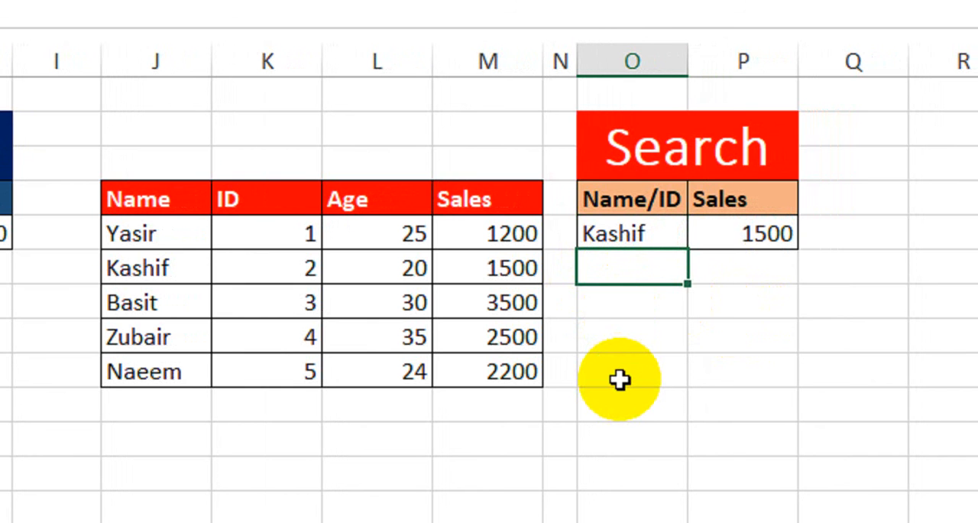
pyautogui.click(455, 269)
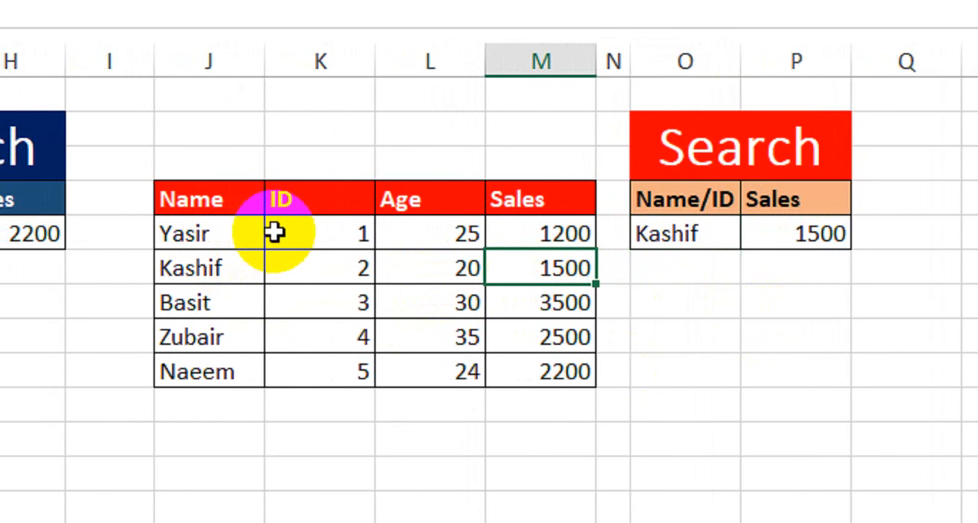
pyautogui.click(670, 235)
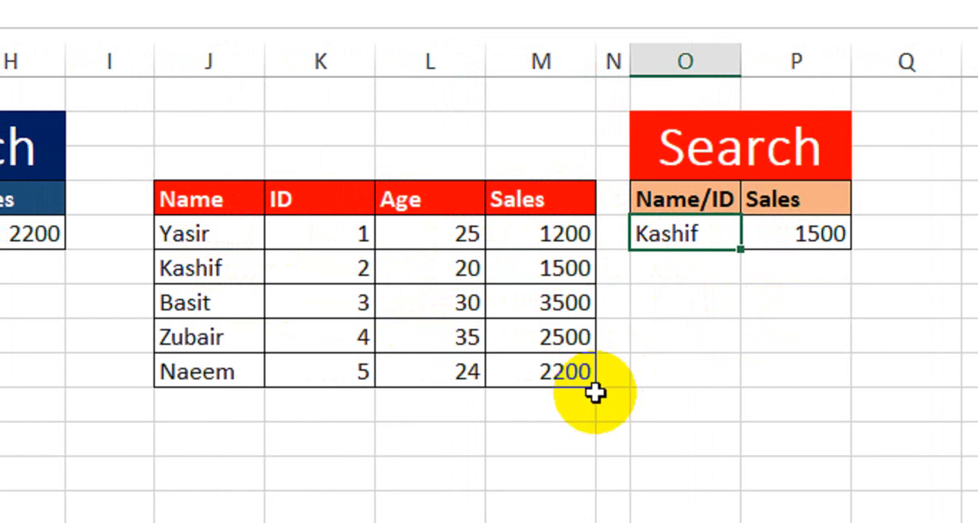
# - Set the search value in O5 to ID 1 and check the result against that row's sales in M5
pyautogui.press('Return')
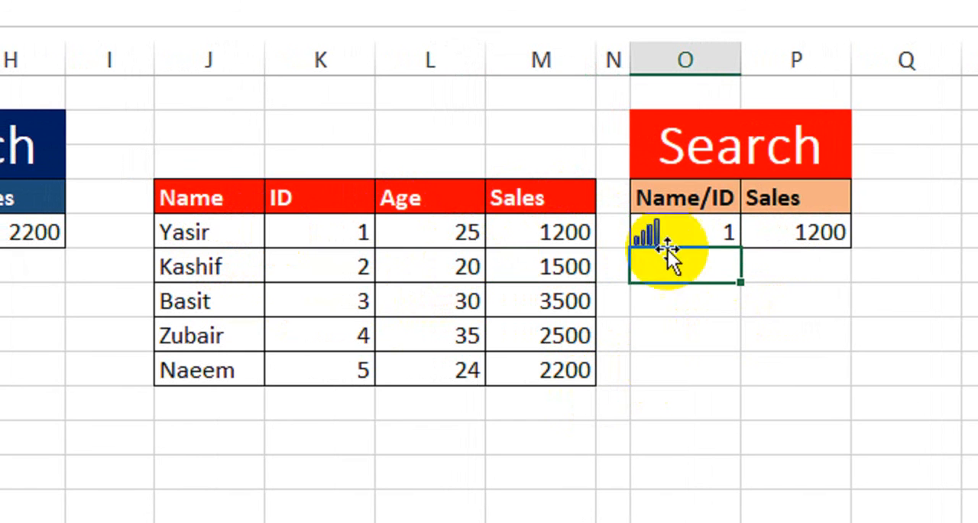
pyautogui.click(590, 232)
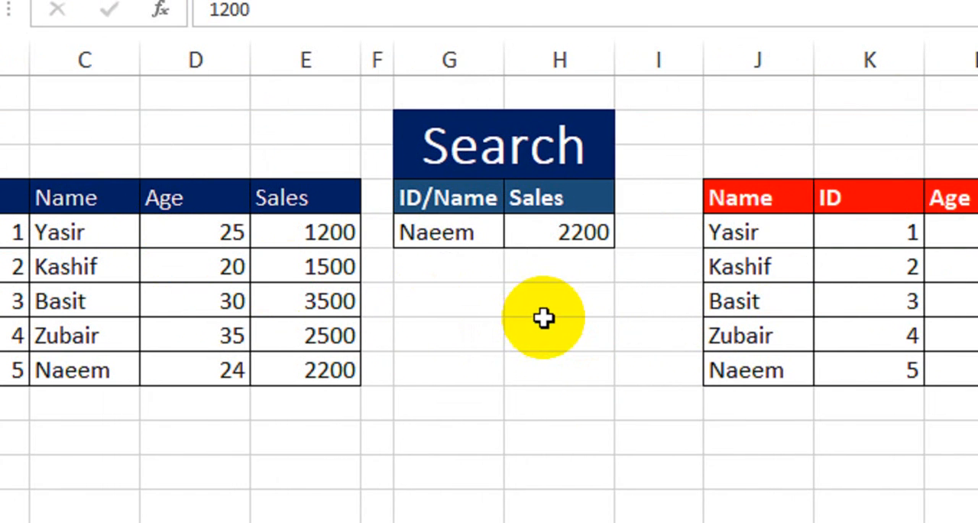
# - Review the first table B4:E9 and the ISNUMBER logical test in the H5 search formula, leaving the formula as it is
pyautogui.moveTo(165, 190); pyautogui.dragTo(439, 373)
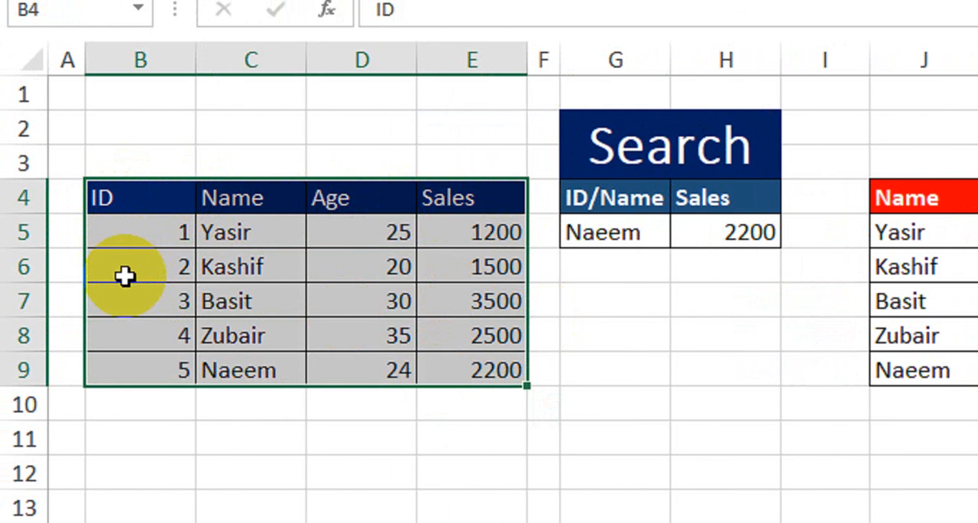
pyautogui.click(720, 228)
pyautogui.doubleClick(726, 226)
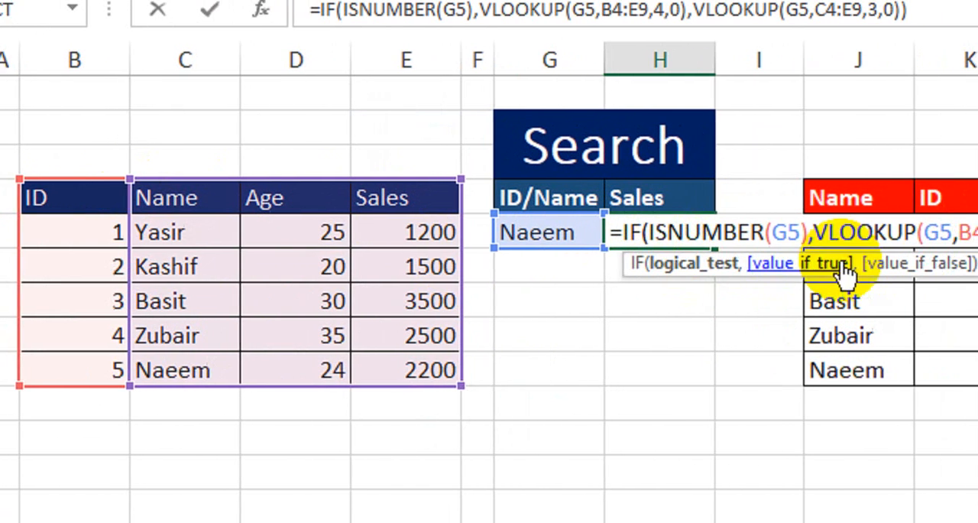
pyautogui.click(656, 233)
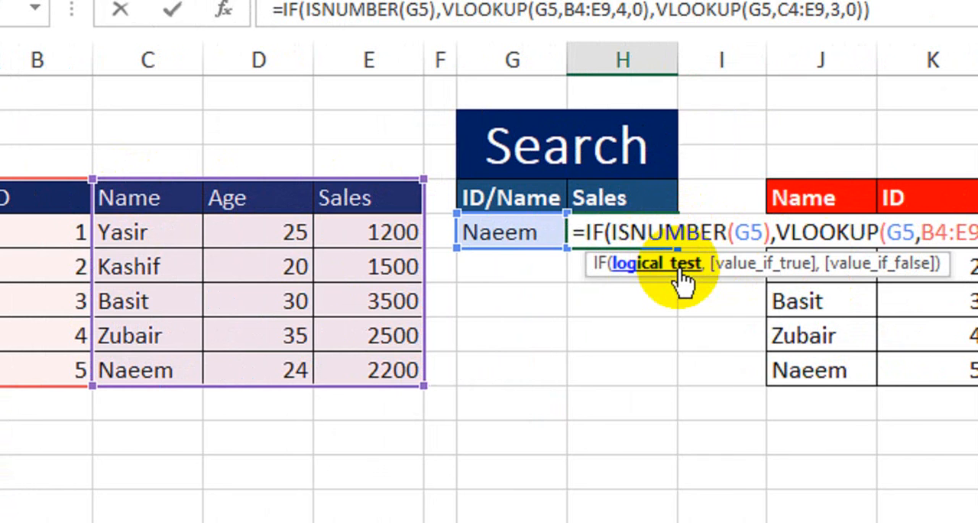
pyautogui.press('Return')
# - Review the column order of the second table and the ISTEXT-based search formula in P5 without changing it
pyautogui.moveTo(803, 198); pyautogui.dragTo(977, 228)
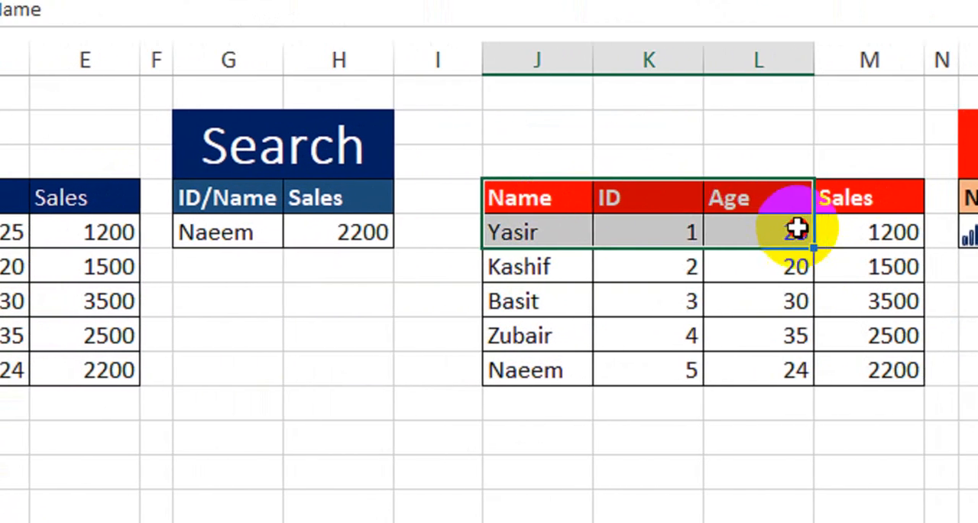
pyautogui.moveTo(796, 229); pyautogui.dragTo(779, 301)
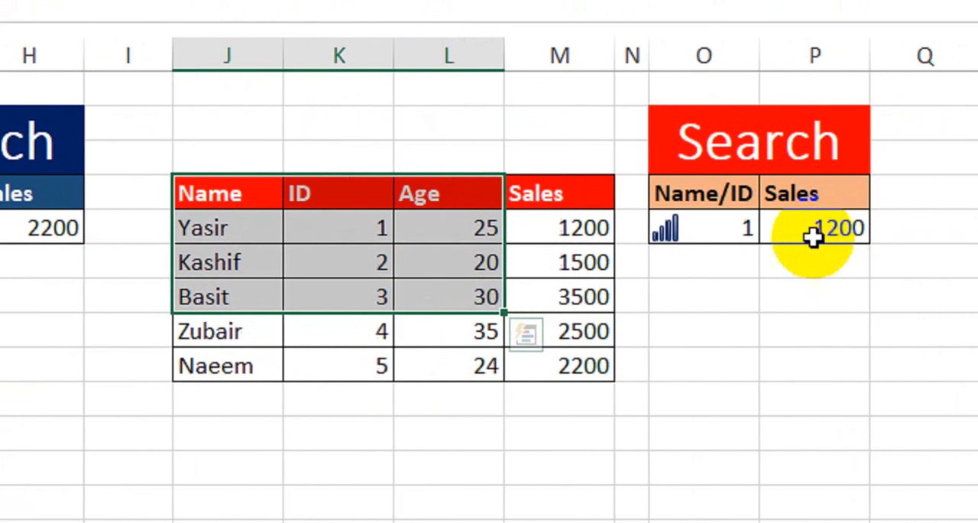
pyautogui.doubleClick(814, 229)
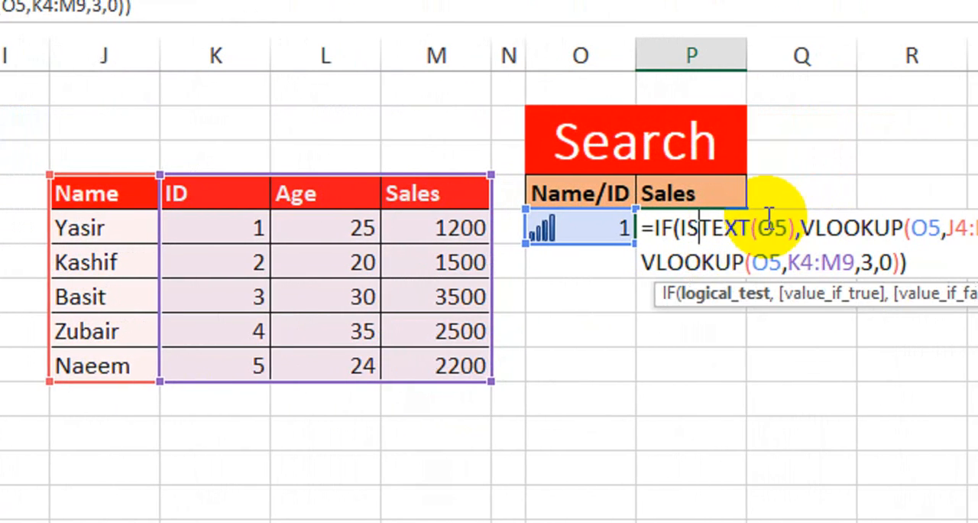
pyautogui.press('Return')
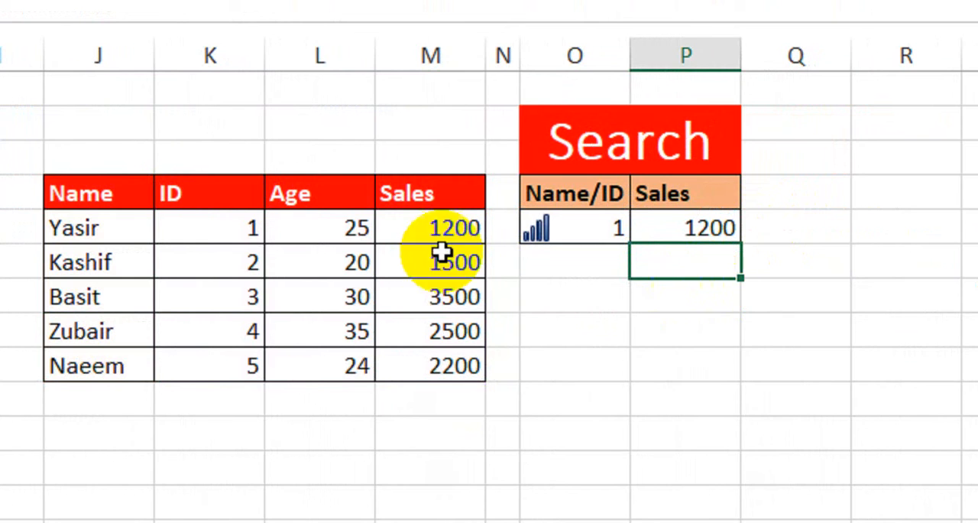